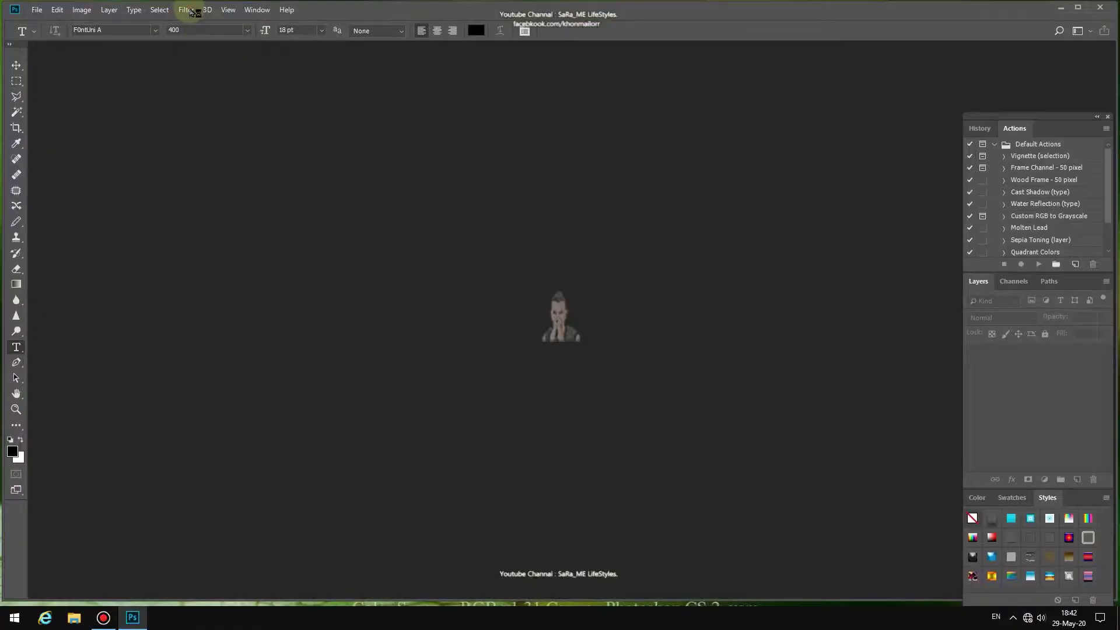
Check the Filter menu and Edit > Preferences > Camera Raw, getting the plug-in-not-found error.
{"action": "left_click", "coordinate": [187, 10]}
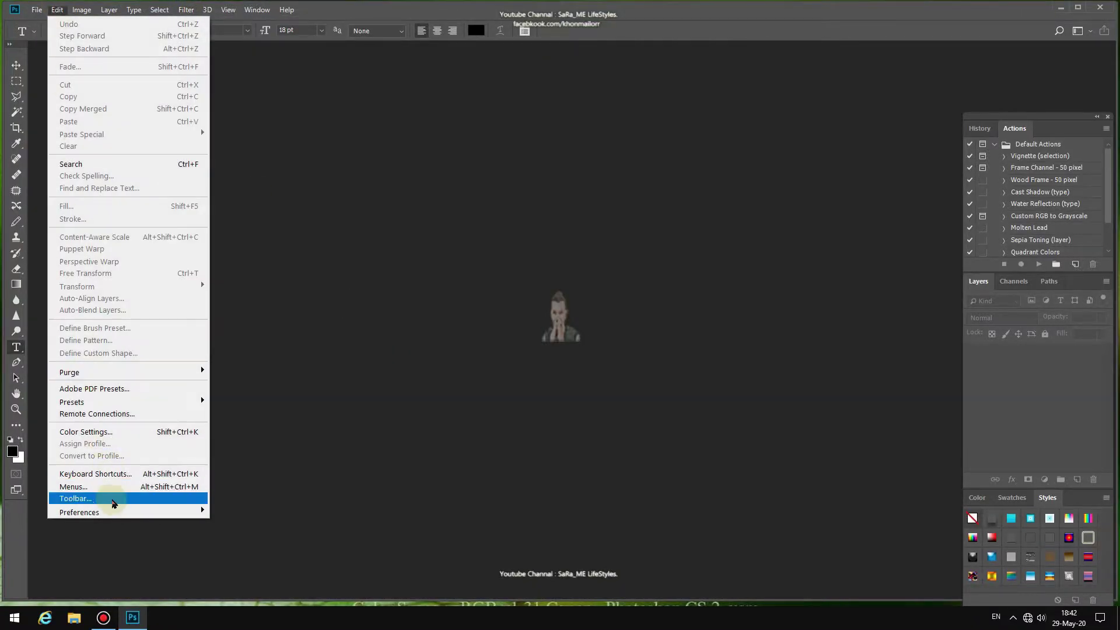
{"action": "mouse_move", "coordinate": [79, 512]}
{"action": "left_click", "coordinate": [242, 511]}
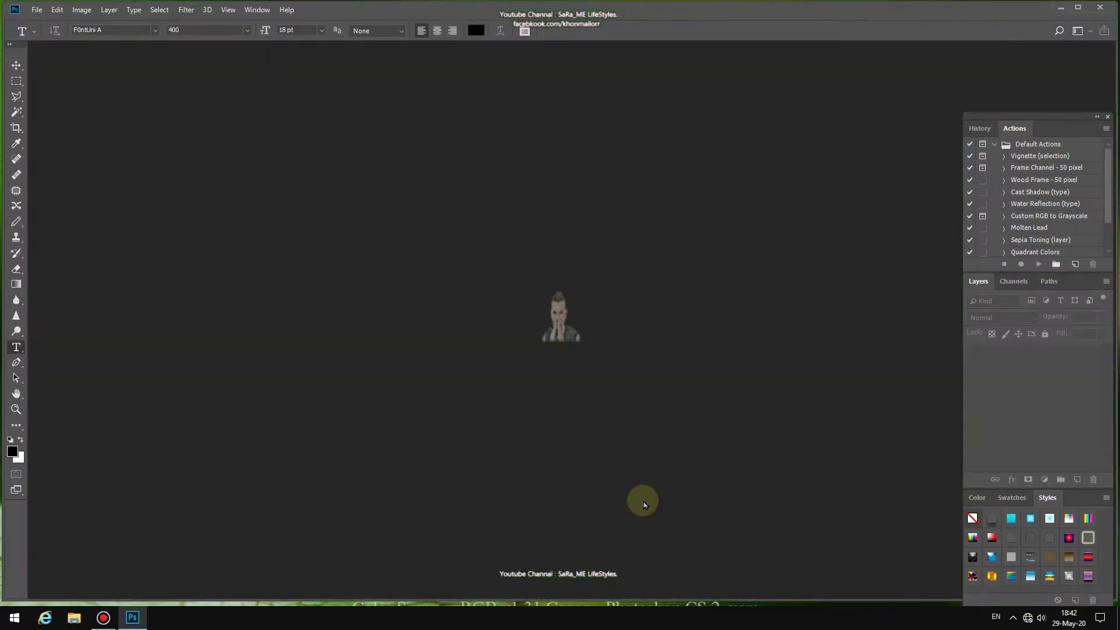
{"action": "left_click", "coordinate": [187, 11]}
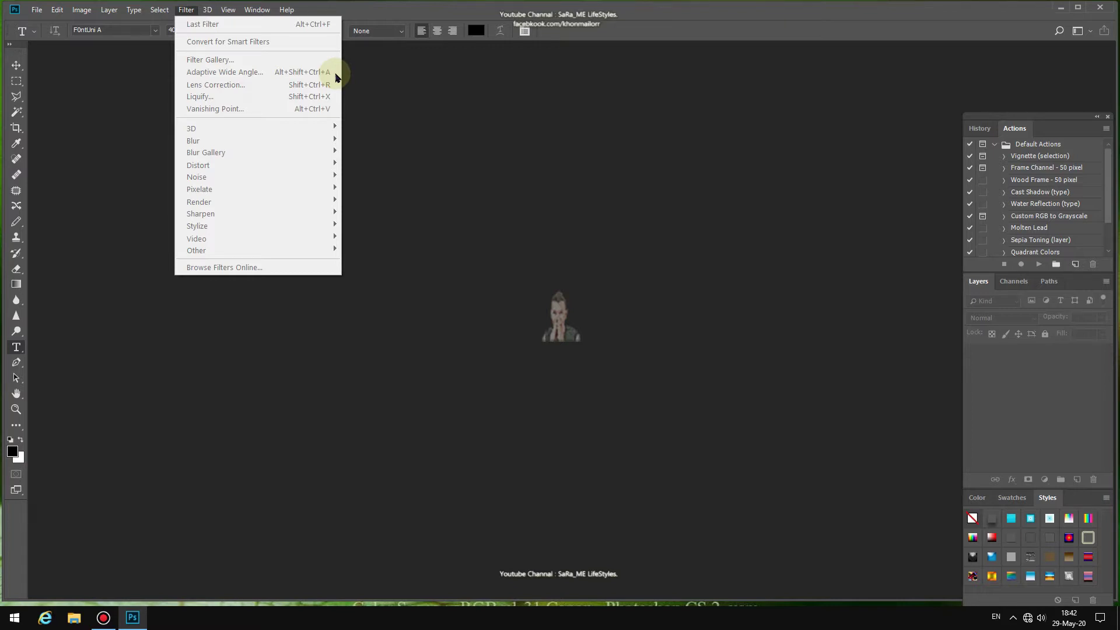
{"action": "key", "text": "Escape"}
{"action": "left_click", "coordinate": [37, 10]}
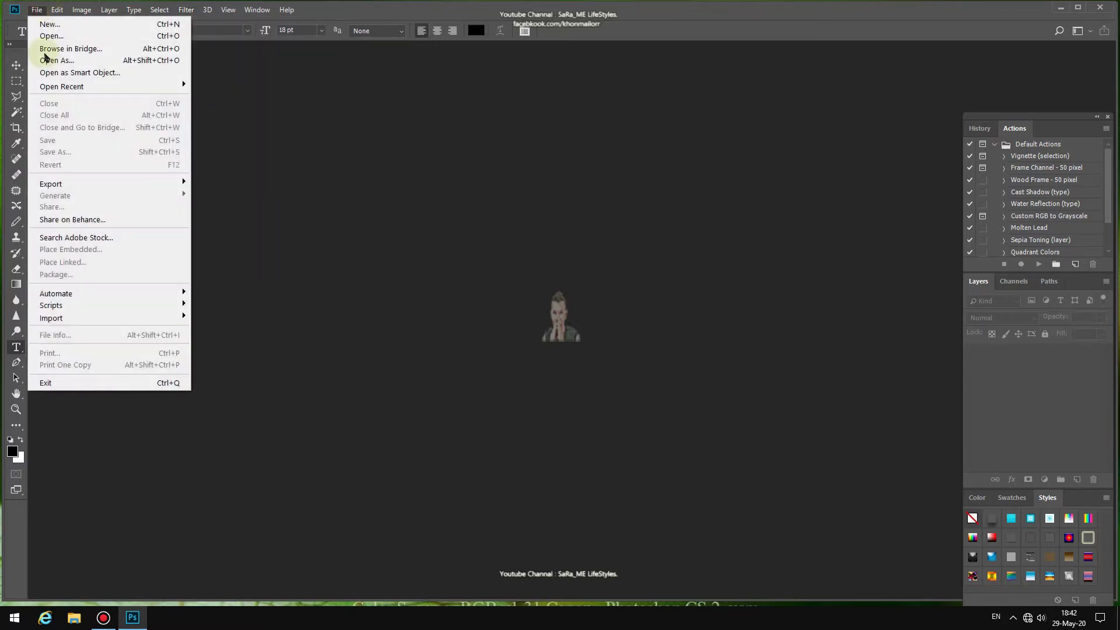
{"action": "left_click", "coordinate": [36, 10]}
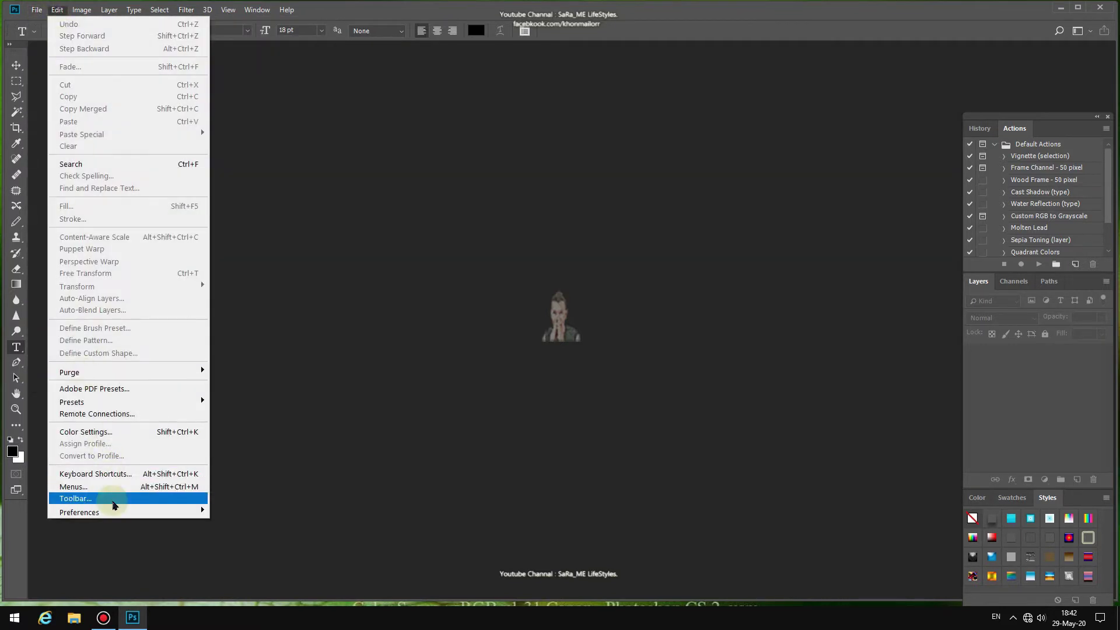
{"action": "left_click", "coordinate": [274, 513]}
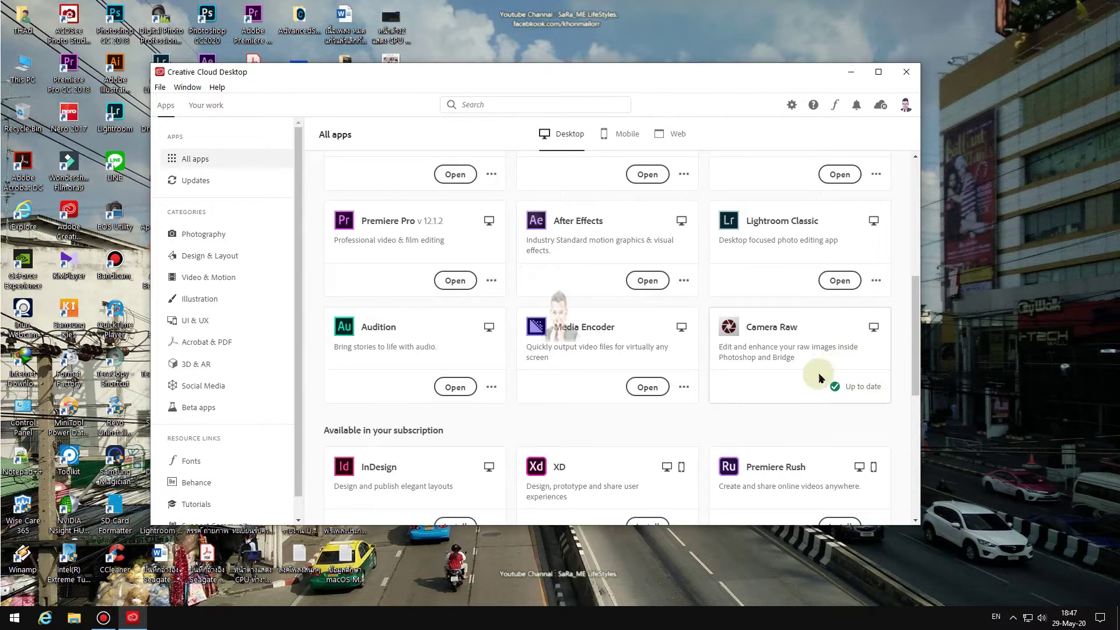
Drag _MG_2959.CR2 from the DCIM_EOS 50D folder into Photoshop, view it in Camera Raw, then cancel.
{"action": "left_click", "coordinate": [1016, 215]}
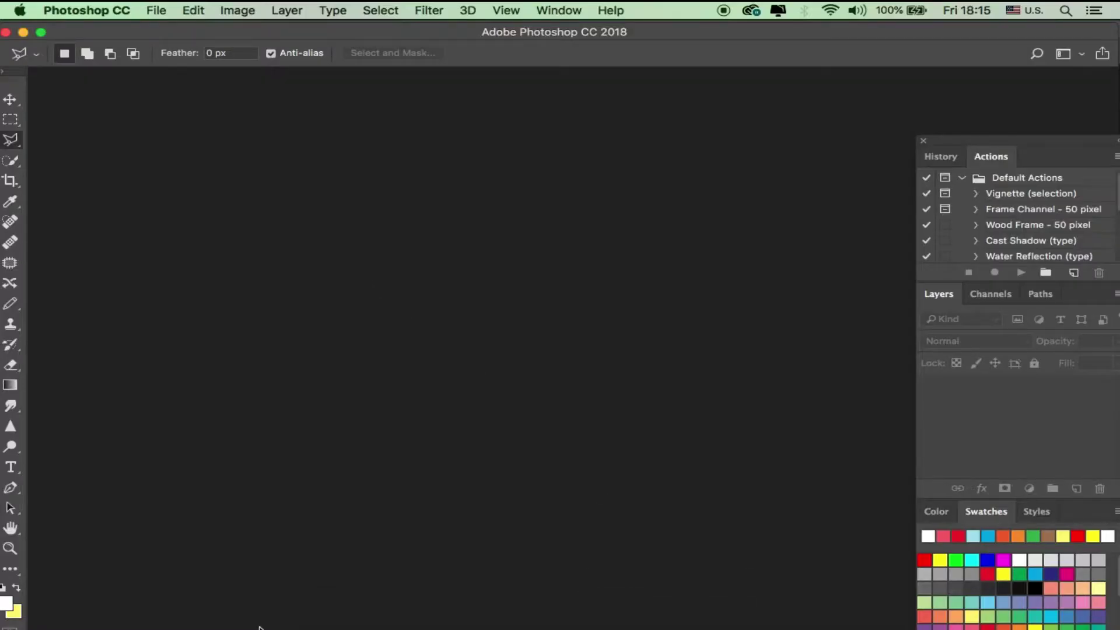
{"action": "mouse_move", "coordinate": [263, 626]}
{"action": "left_click", "coordinate": [332, 616]}
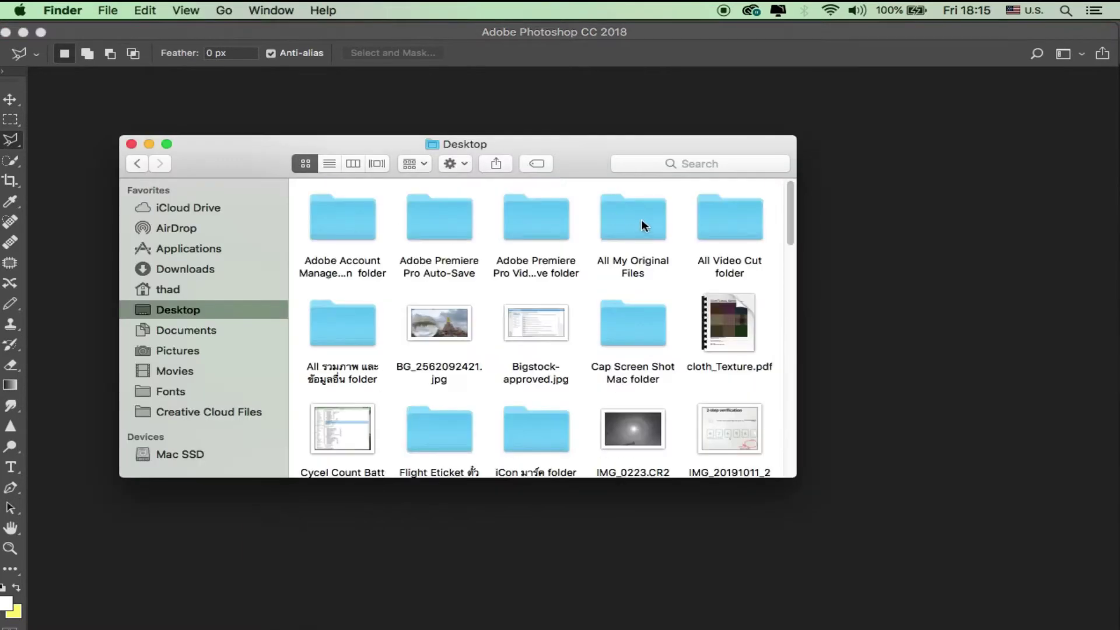
{"action": "left_click", "coordinate": [645, 223]}
{"action": "double_click", "coordinate": [645, 223]}
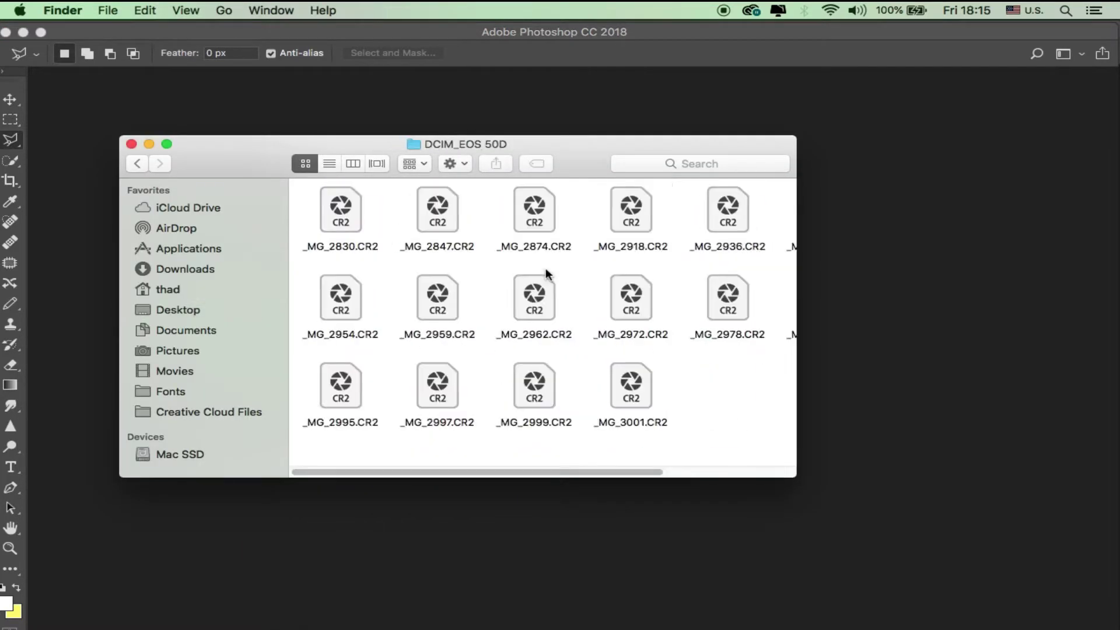
{"action": "left_click_drag", "start_coordinate": [437, 298], "coordinate": [583, 112]}
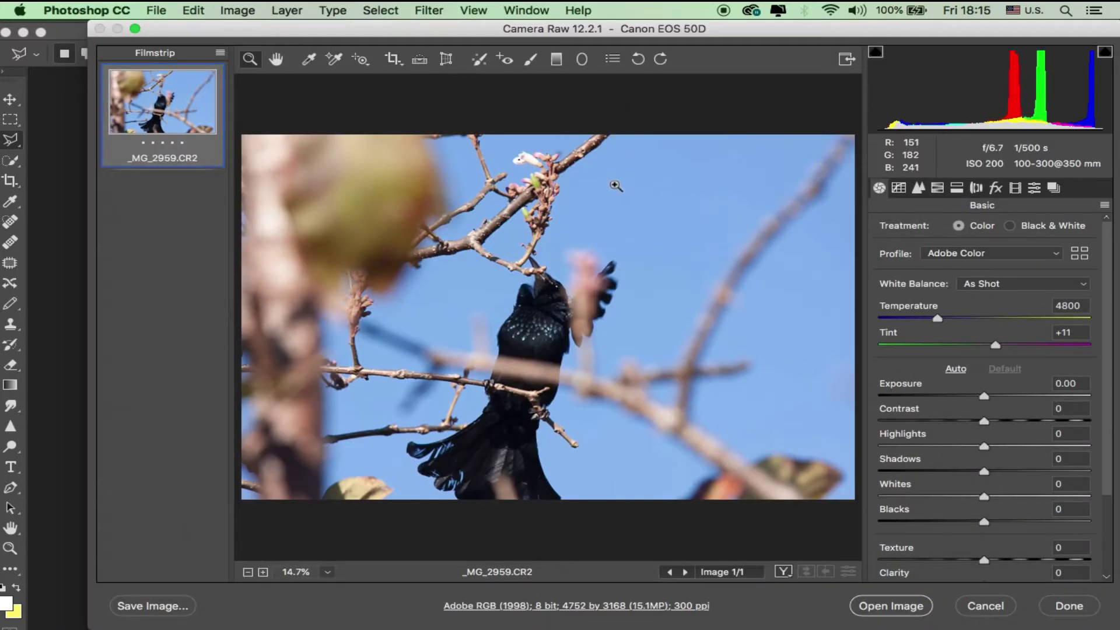
{"action": "left_click", "coordinate": [986, 609]}
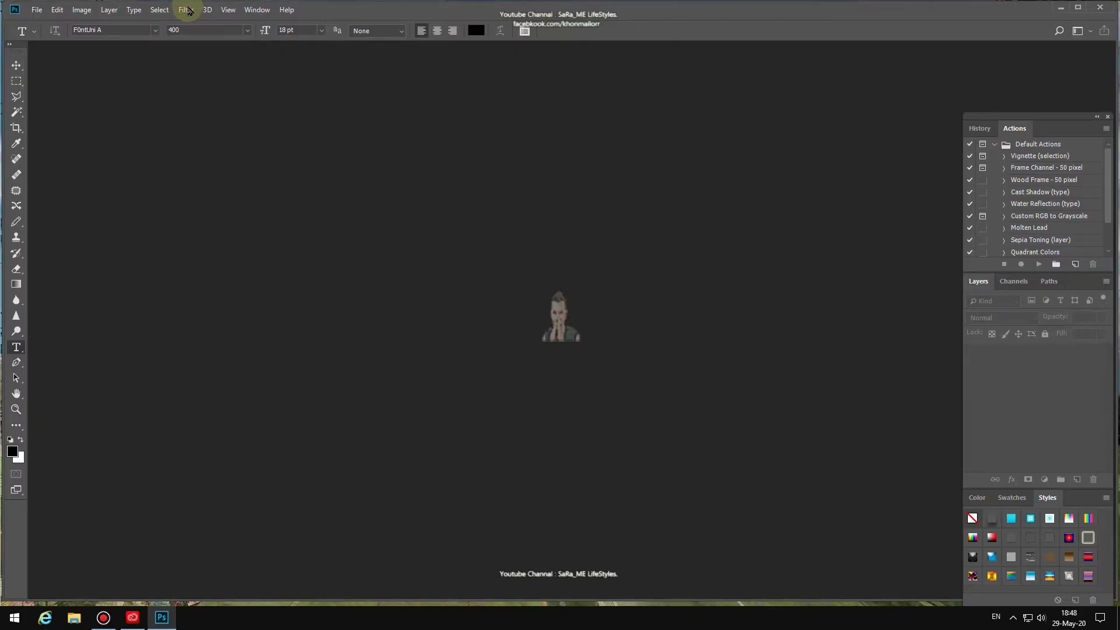
Recheck the Filter menu and Camera Raw preferences, getting the missing plug-in error again.
{"action": "left_click", "coordinate": [187, 10]}
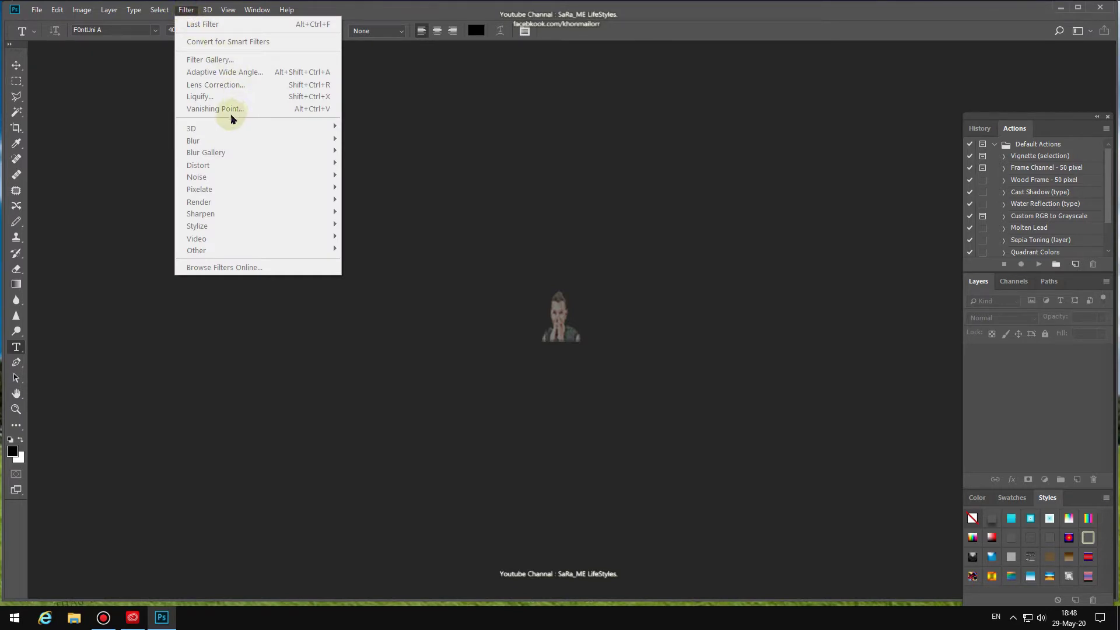
{"action": "left_click", "coordinate": [254, 510]}
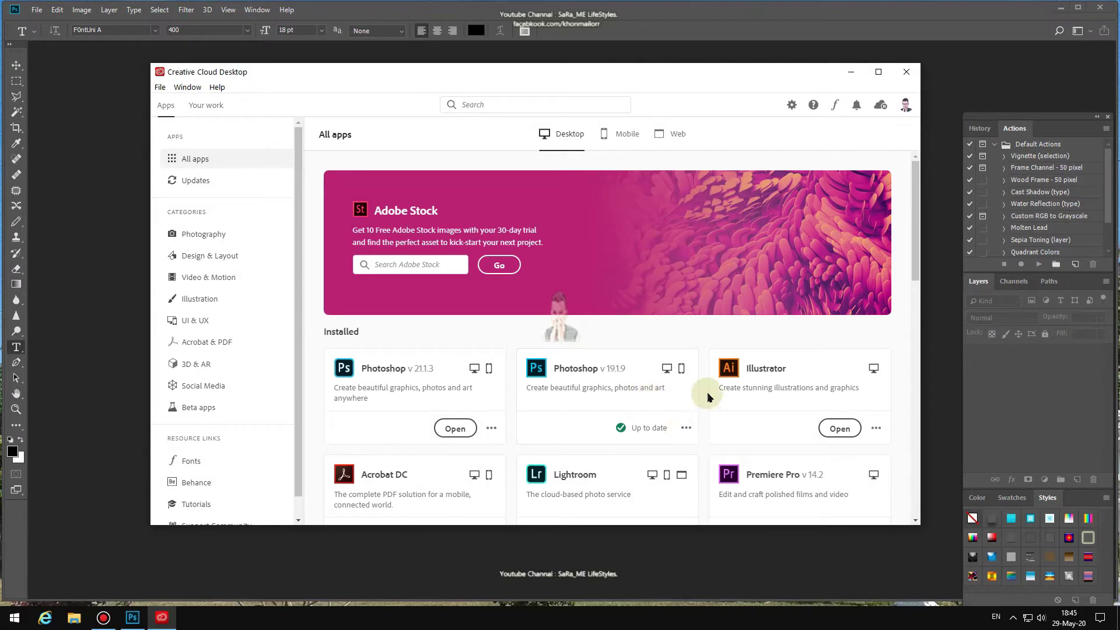
Scroll Creative Cloud's All apps list to the Camera Raw card showing Up to date.
{"action": "scroll", "coordinate": [577, 428], "scroll_direction": "down", "scroll_amount": 1}
{"action": "scroll", "coordinate": [583, 419], "scroll_direction": "down", "scroll_amount": 5}
{"action": "scroll", "coordinate": [610, 412], "scroll_direction": "down", "scroll_amount": 3}
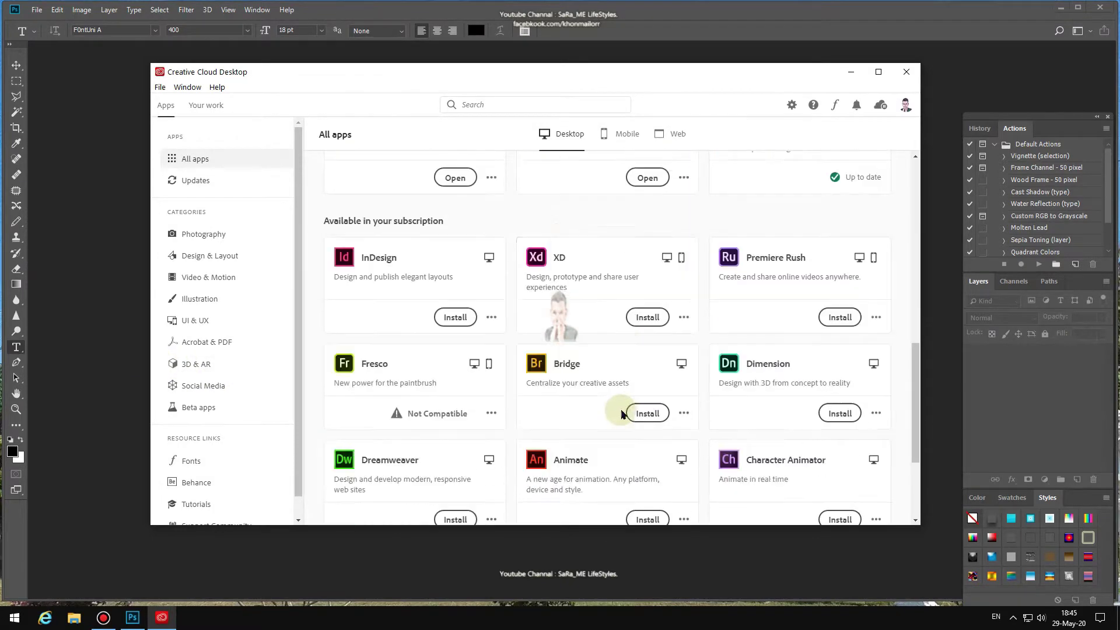
{"action": "scroll", "coordinate": [624, 410], "scroll_direction": "down", "scroll_amount": 3}
{"action": "scroll", "coordinate": [699, 402], "scroll_direction": "down", "scroll_amount": 4}
{"action": "scroll", "coordinate": [802, 387], "scroll_direction": "down", "scroll_amount": 1}
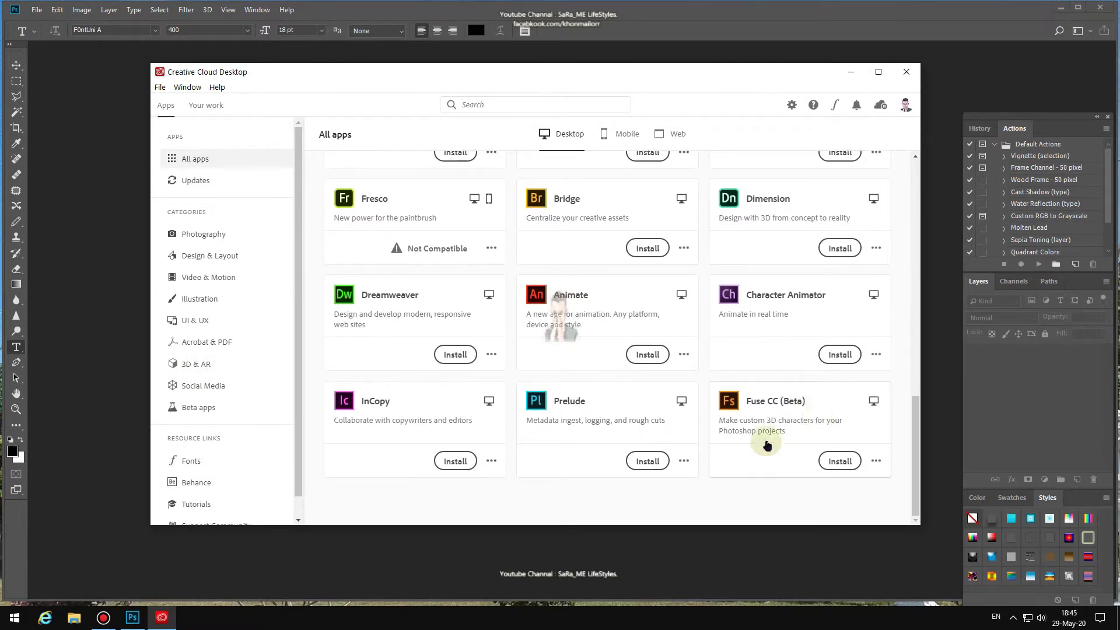
{"action": "scroll", "coordinate": [805, 367], "scroll_direction": "up", "scroll_amount": 5}
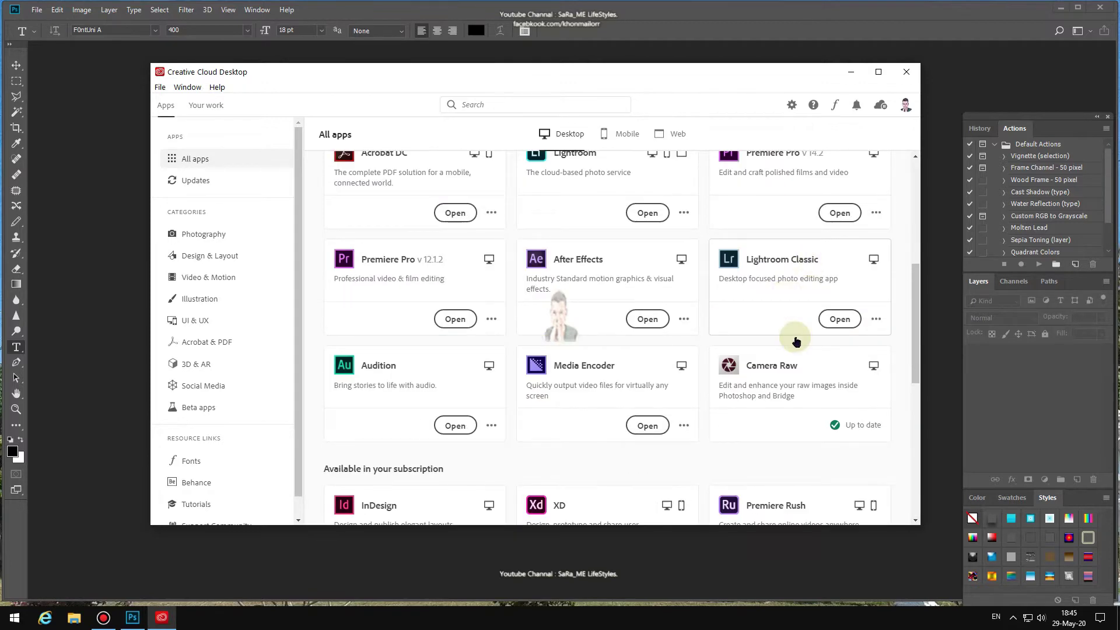
{"action": "scroll", "coordinate": [802, 292], "scroll_direction": "up", "scroll_amount": 5}
{"action": "scroll", "coordinate": [796, 262], "scroll_direction": "up", "scroll_amount": 1}
Begin a Thai-language web search about Photoshop CC on Windows not showing Camera Raw.
{"action": "scroll", "coordinate": [788, 338], "scroll_direction": "down", "scroll_amount": 5}
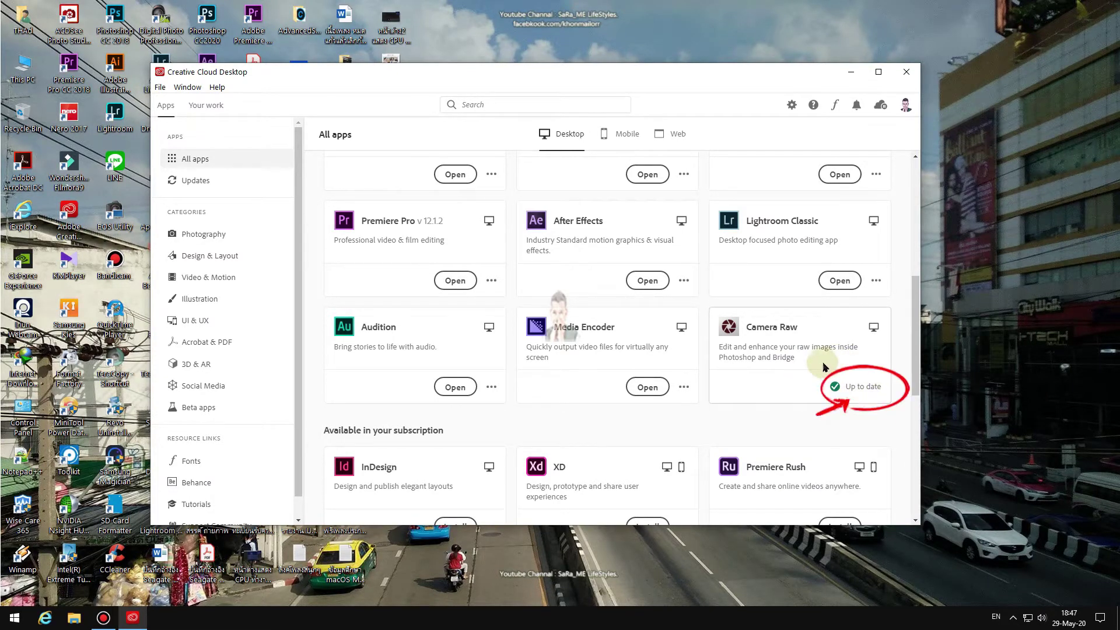
{"action": "left_click", "coordinate": [1007, 209]}
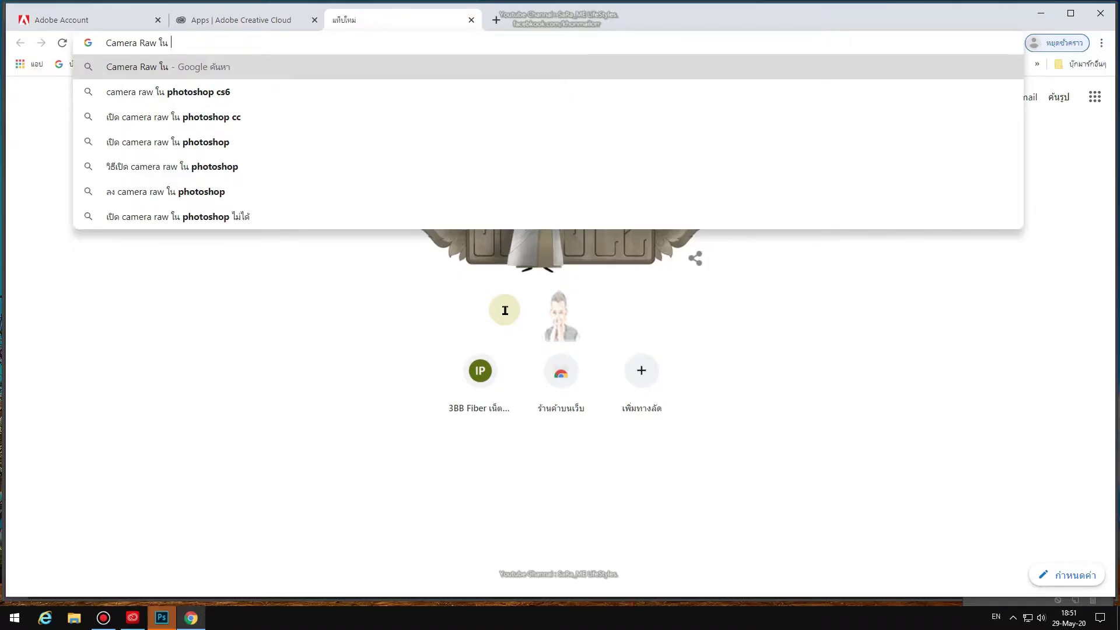
{"action": "type", "text": "Photoshop CC. บนวินโดว์ไม่"}
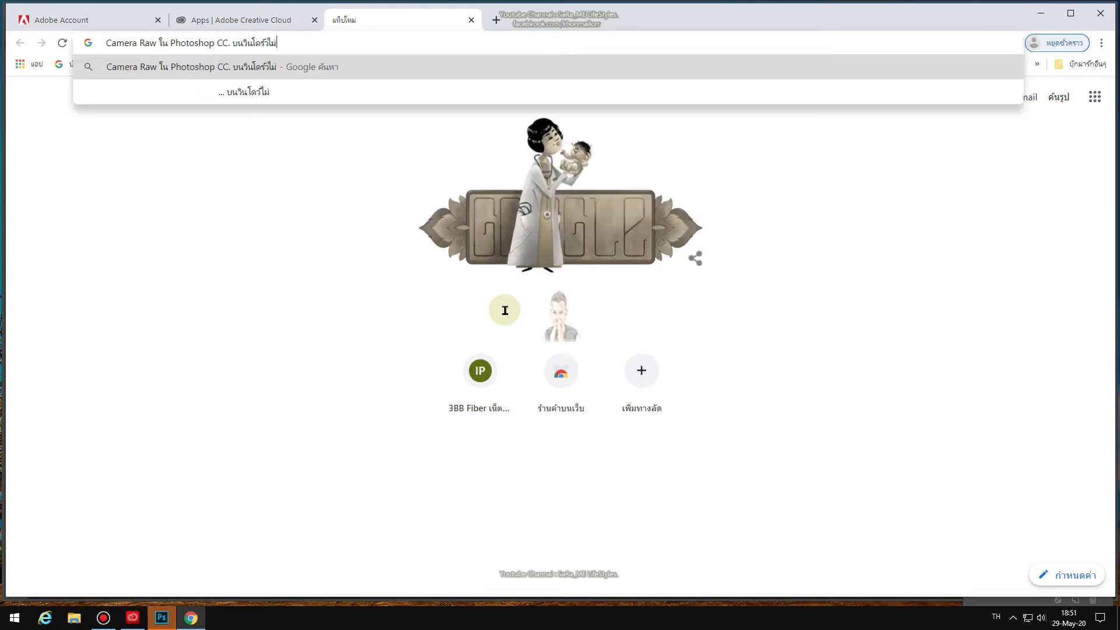
{"action": "type", "text": "มองไม่เห็น"}
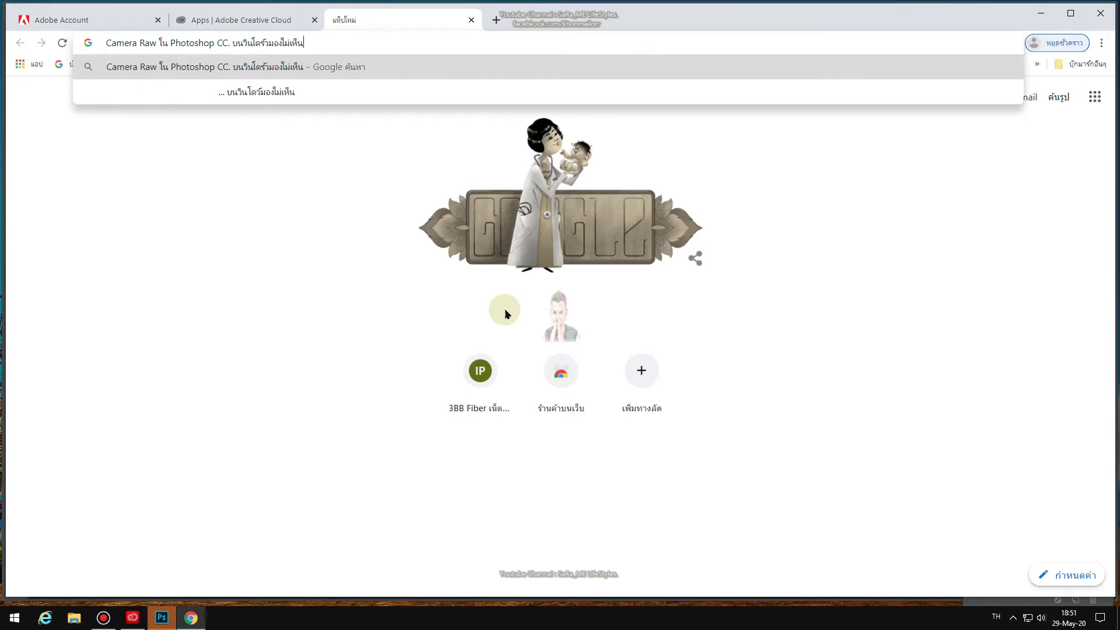
Run the search and open the 'Camera Raw plug-in installer - Adobe Support' result.
{"action": "key", "text": "Return"}
{"action": "scroll", "coordinate": [588, 418], "scroll_direction": "down", "scroll_amount": 5}
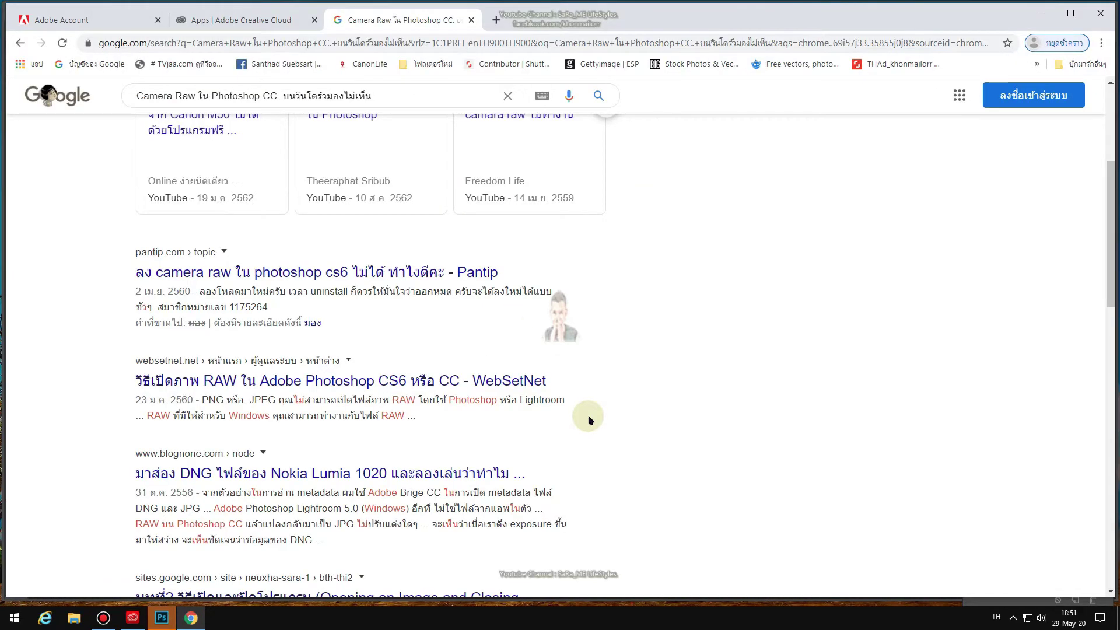
{"action": "scroll", "coordinate": [588, 419], "scroll_direction": "down", "scroll_amount": 5}
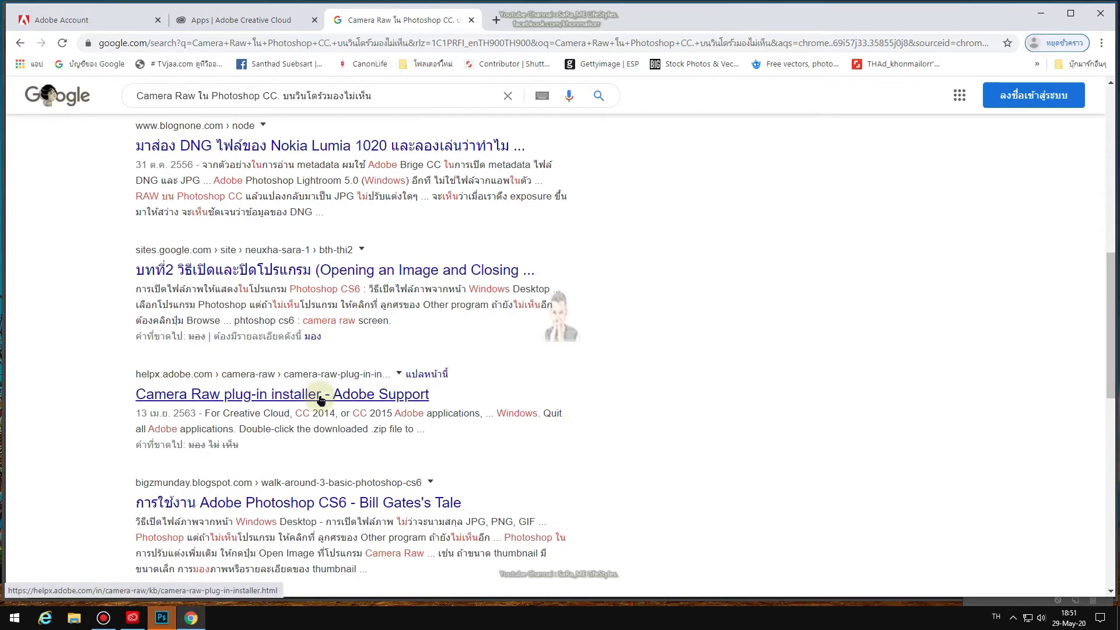
{"action": "left_click", "coordinate": [320, 398]}
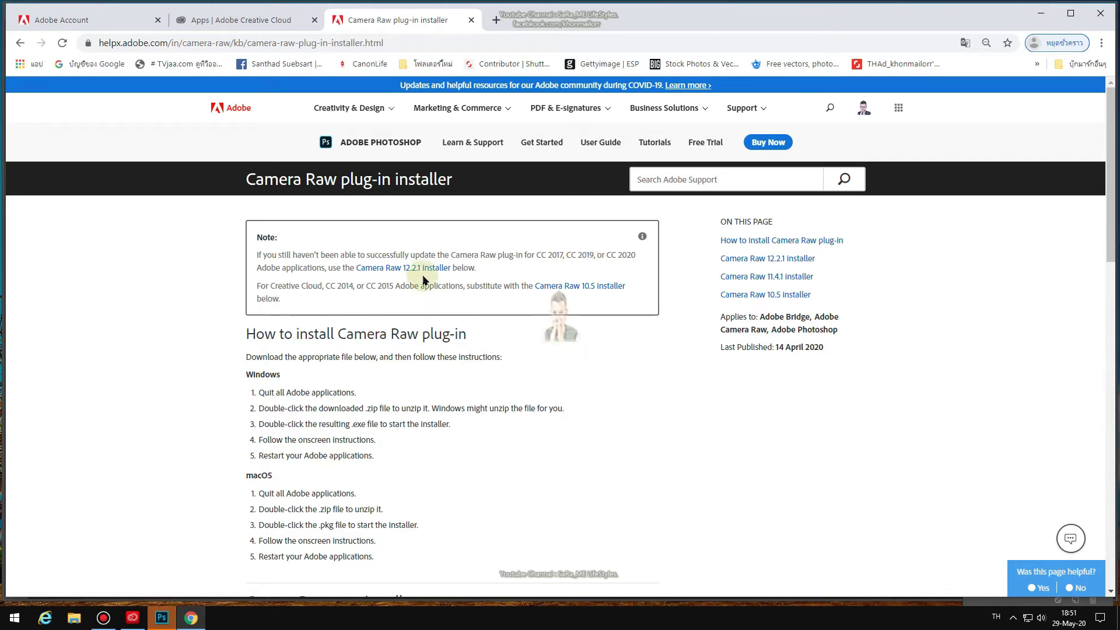
Download the Camera Raw 12.2.1 Windows installer zip into the Downloads folder.
{"action": "left_click", "coordinate": [405, 270]}
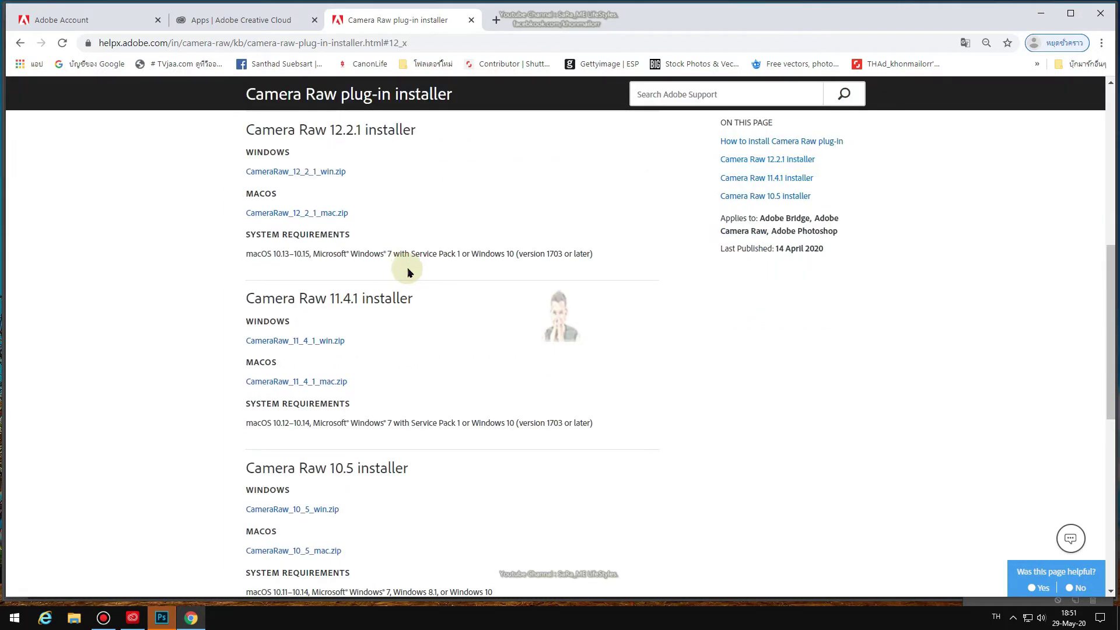
{"action": "scroll", "coordinate": [544, 392], "scroll_direction": "up", "scroll_amount": 3}
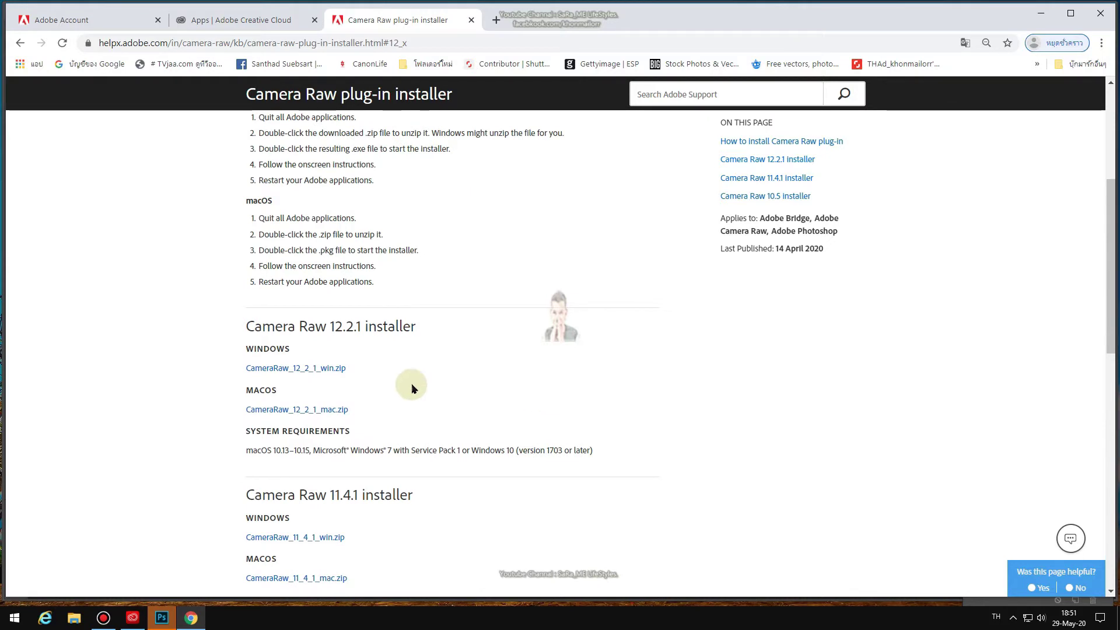
{"action": "left_click", "coordinate": [313, 370]}
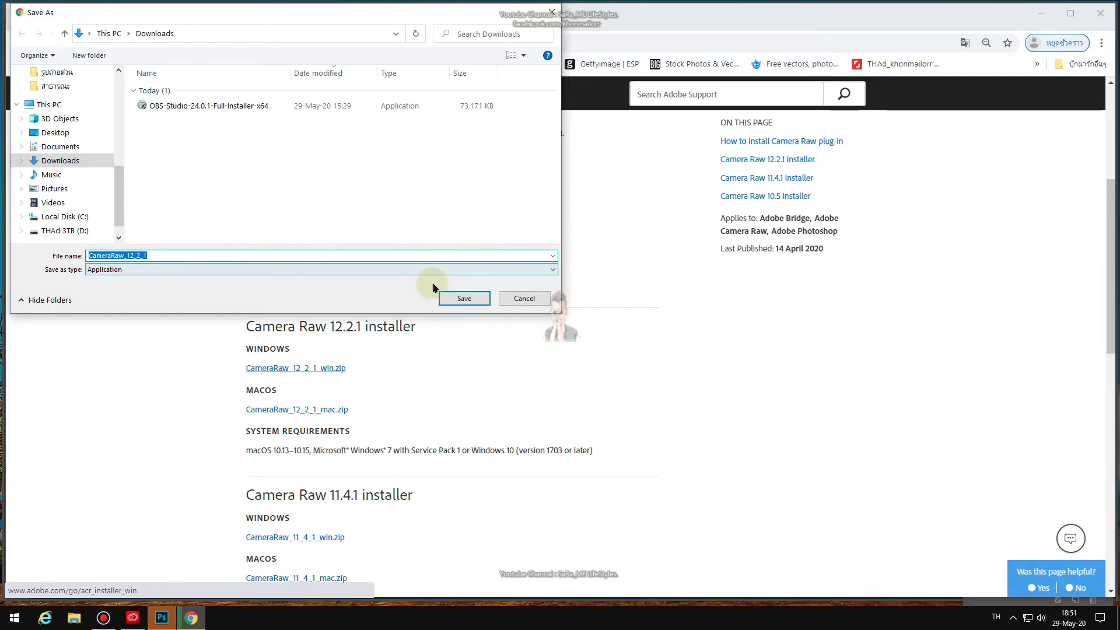
{"action": "left_click", "coordinate": [464, 298]}
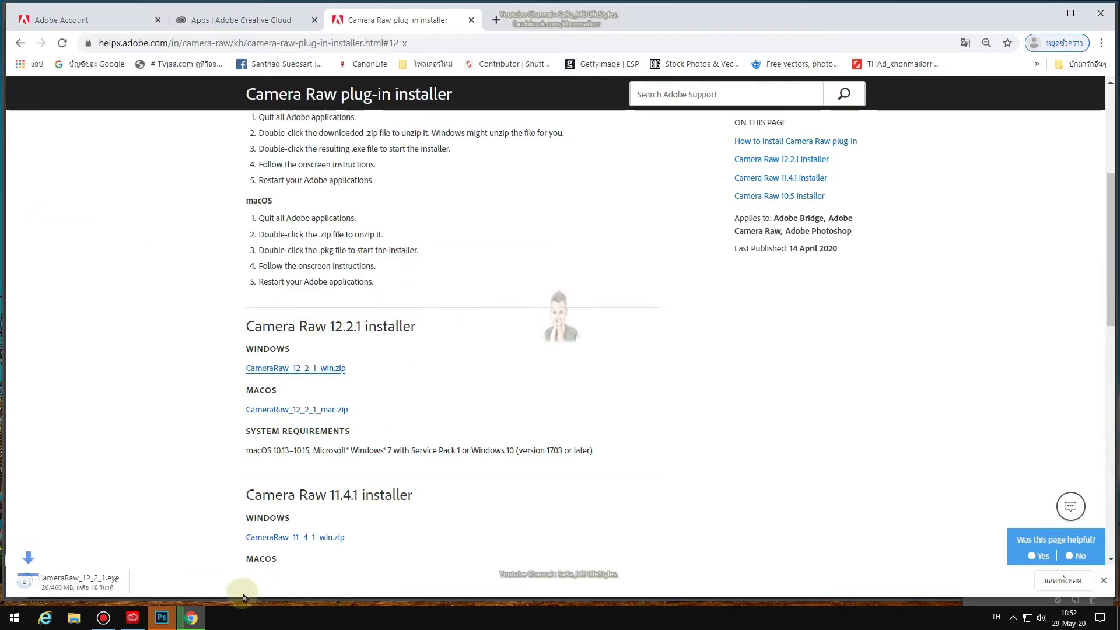
Quit Photoshop and show the downloaded installer in its Downloads folder.
{"action": "left_click", "coordinate": [163, 618]}
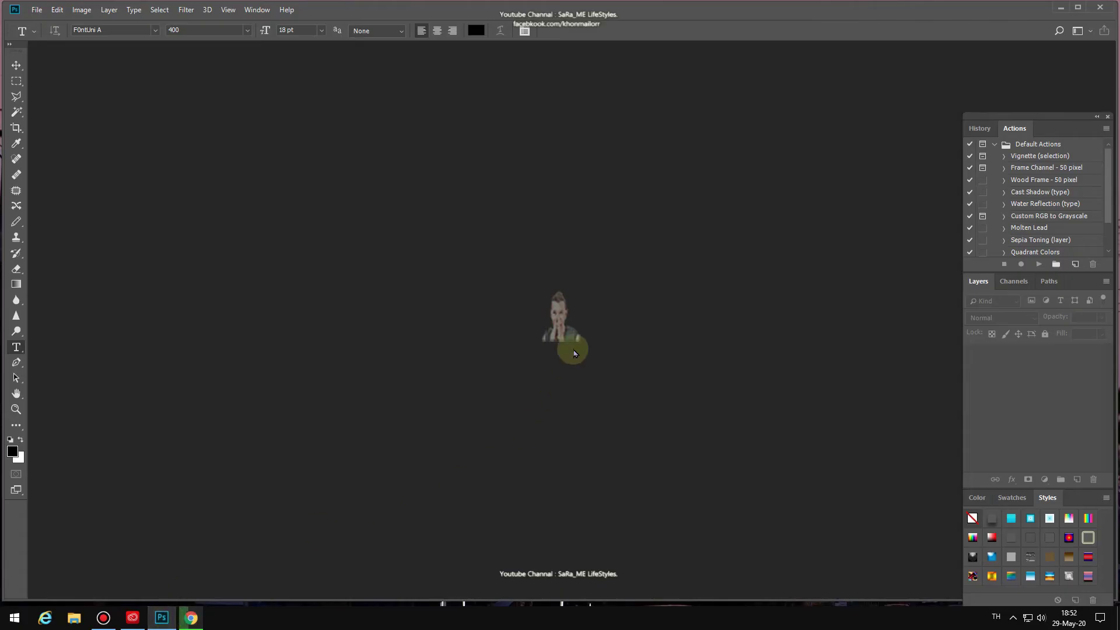
{"action": "left_click", "coordinate": [1101, 8]}
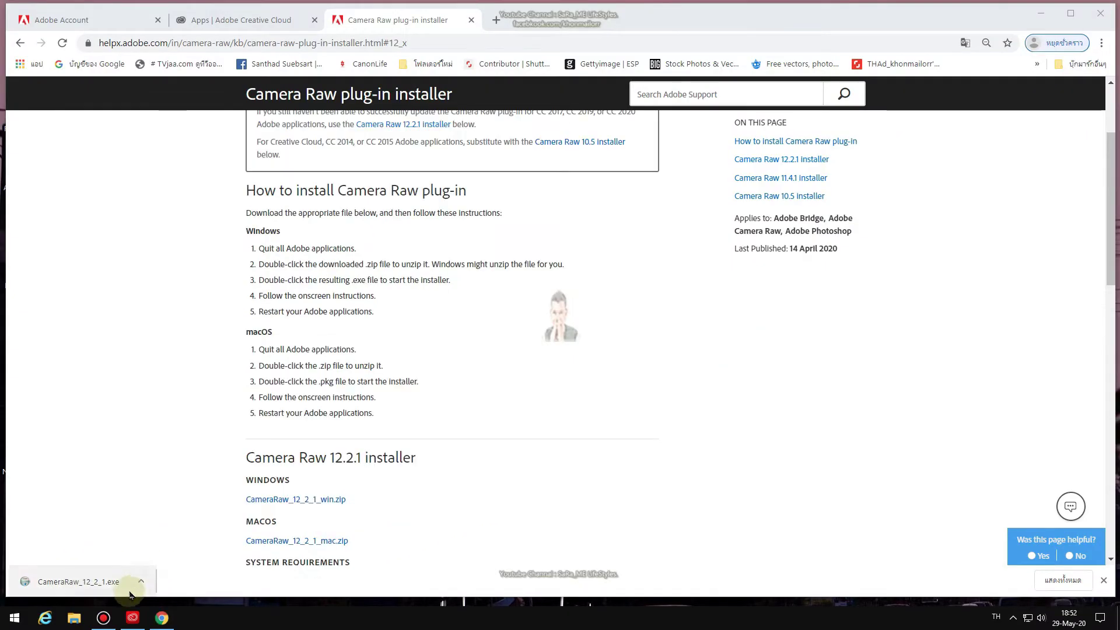
{"action": "left_click", "coordinate": [142, 582]}
{"action": "left_click", "coordinate": [174, 536]}
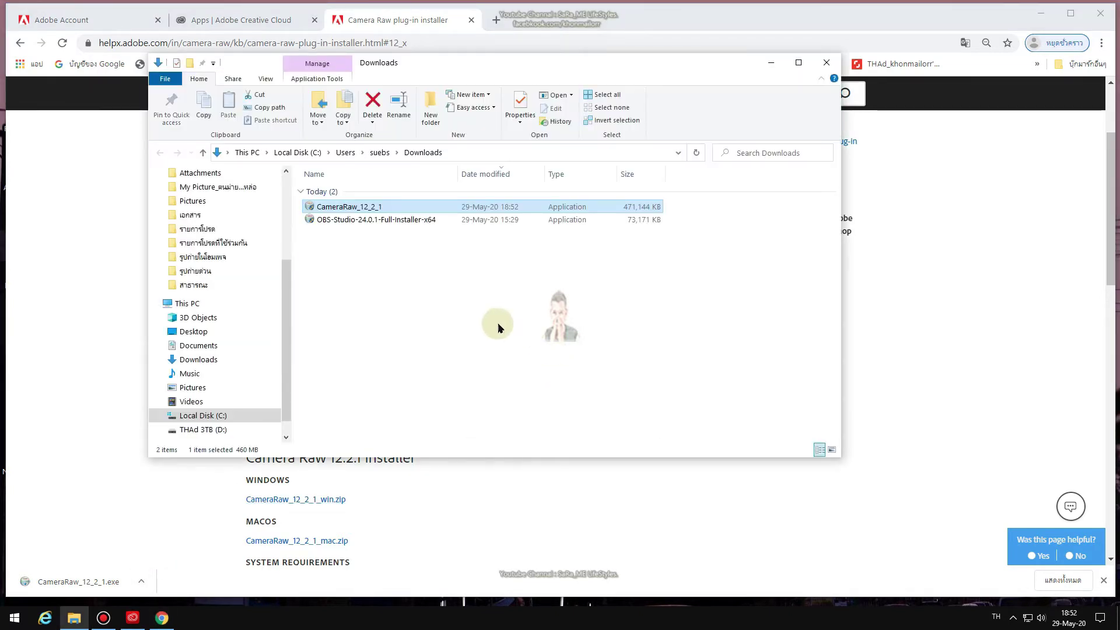
Run CameraRaw_12_2_1, allow the unverified installer, and install Camera Raw 12.2.1.
{"action": "double_click", "coordinate": [344, 208]}
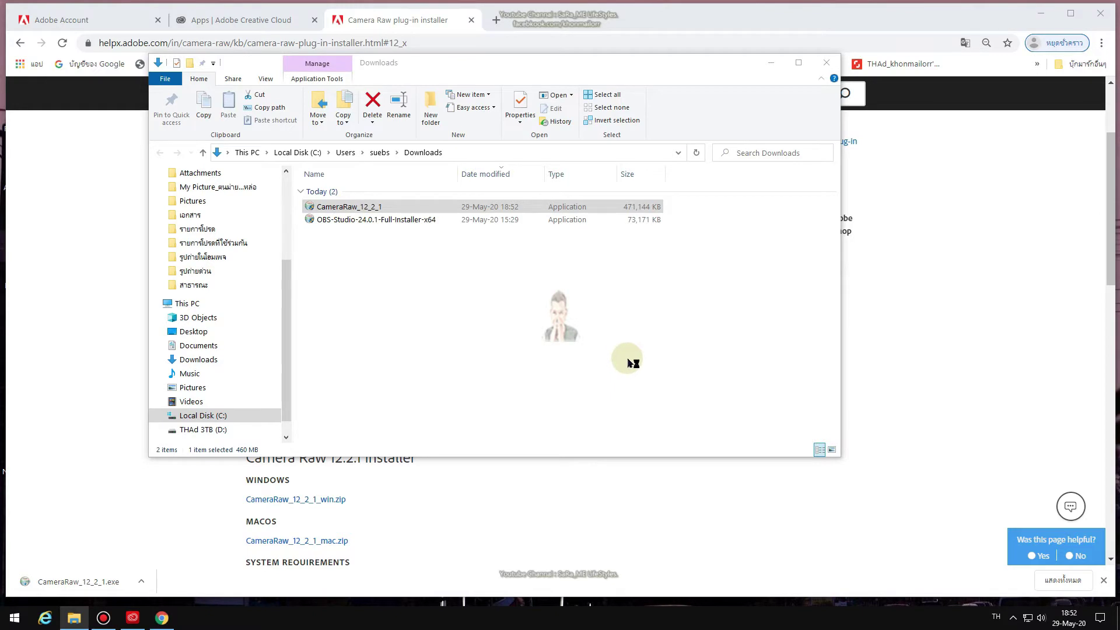
{"action": "left_click", "coordinate": [132, 617]}
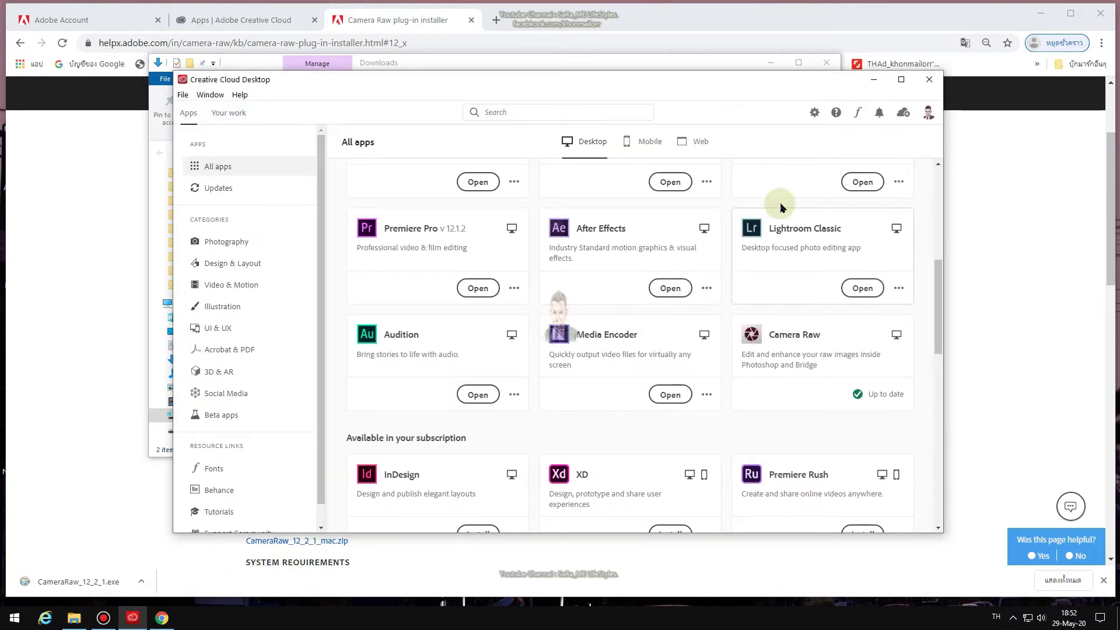
{"action": "left_click", "coordinate": [928, 80]}
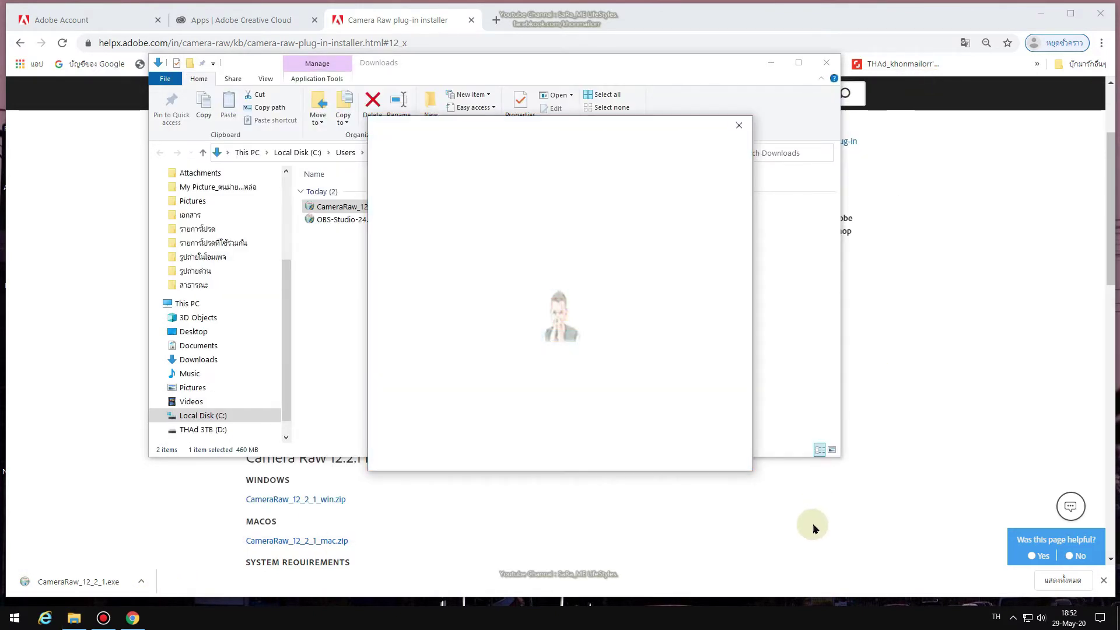
{"action": "key", "text": "super+plus"}
{"action": "left_click", "coordinate": [630, 366]}
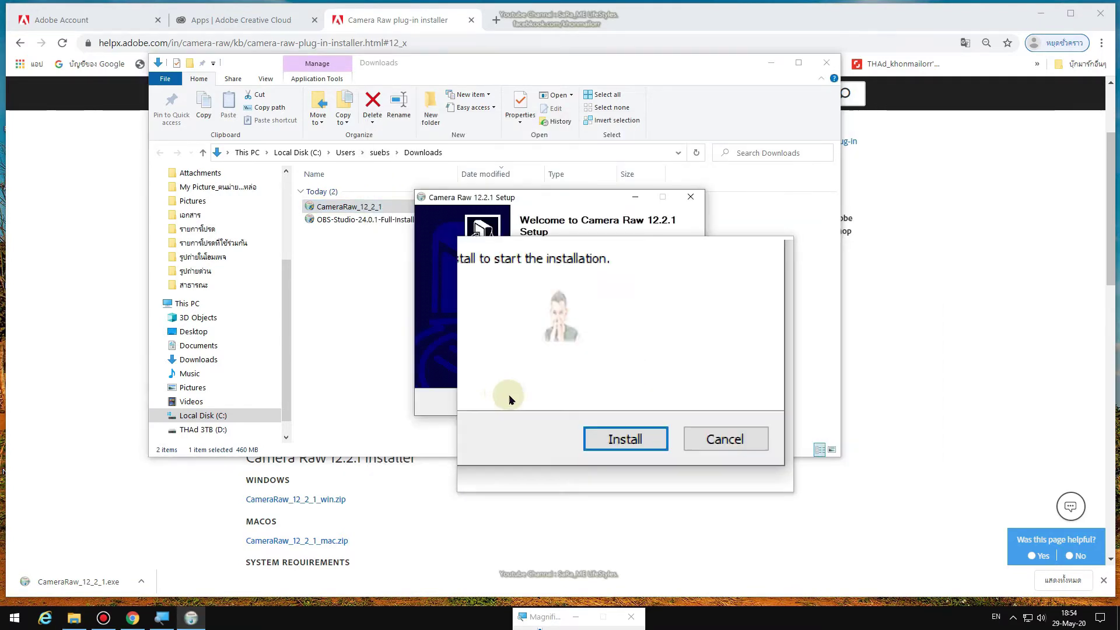
{"action": "left_click", "coordinate": [625, 402]}
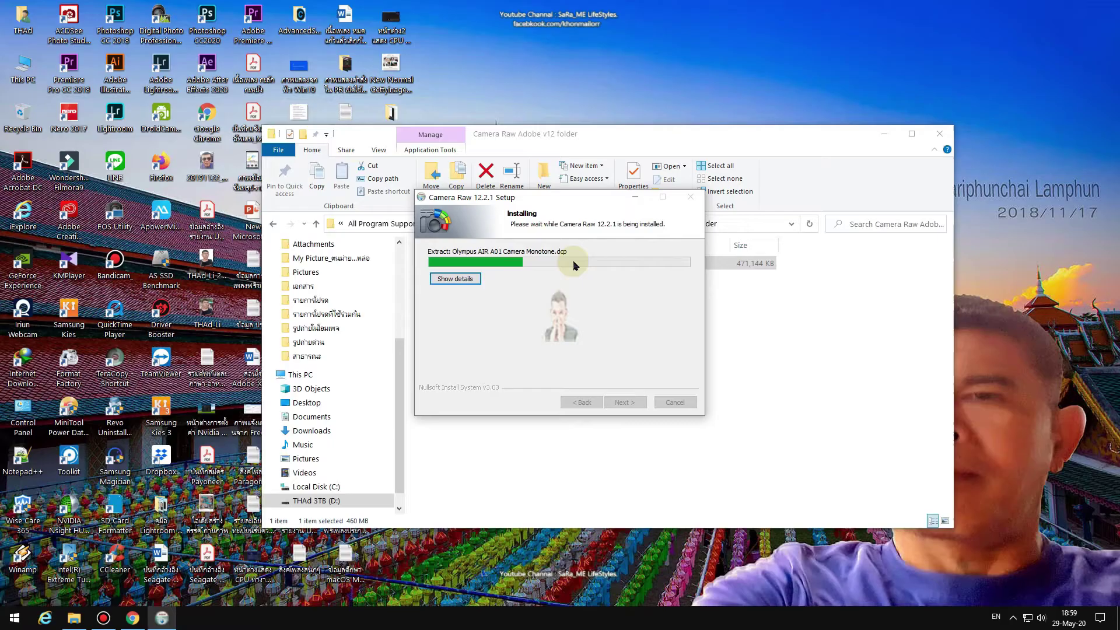
{"action": "left_click", "coordinate": [449, 274]}
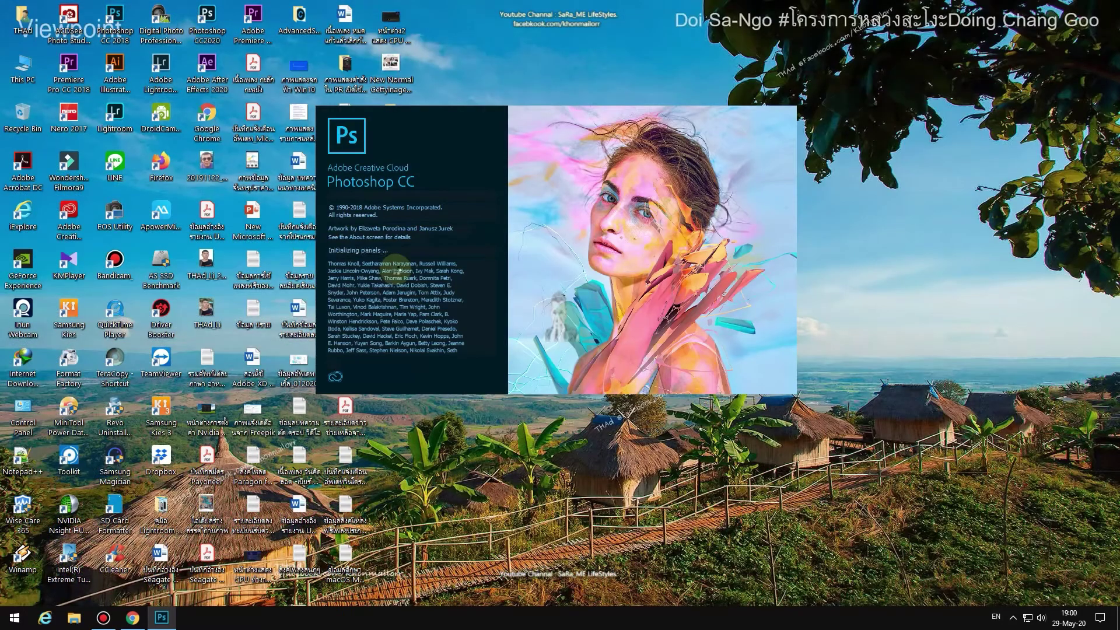
Check the Filter menu for Camera Raw Filter and drag a CR2 photo into Photoshop.
{"action": "left_click", "coordinate": [186, 10]}
{"action": "left_click", "coordinate": [73, 622]}
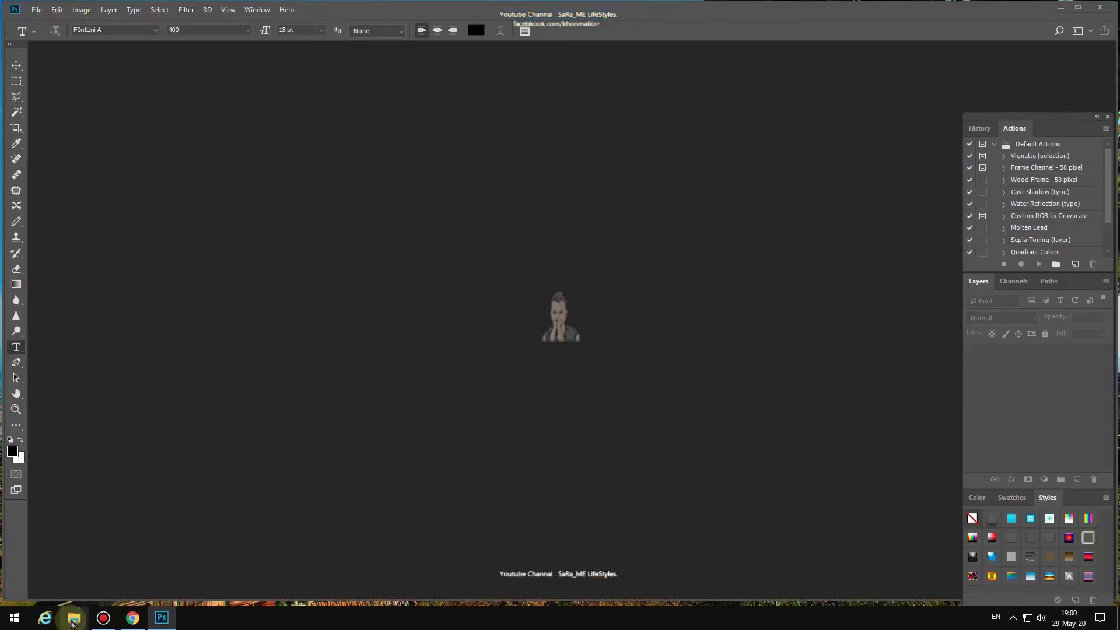
{"action": "double_click", "coordinate": [381, 435]}
{"action": "left_click_drag", "start_coordinate": [540, 295], "coordinate": [546, 275]}
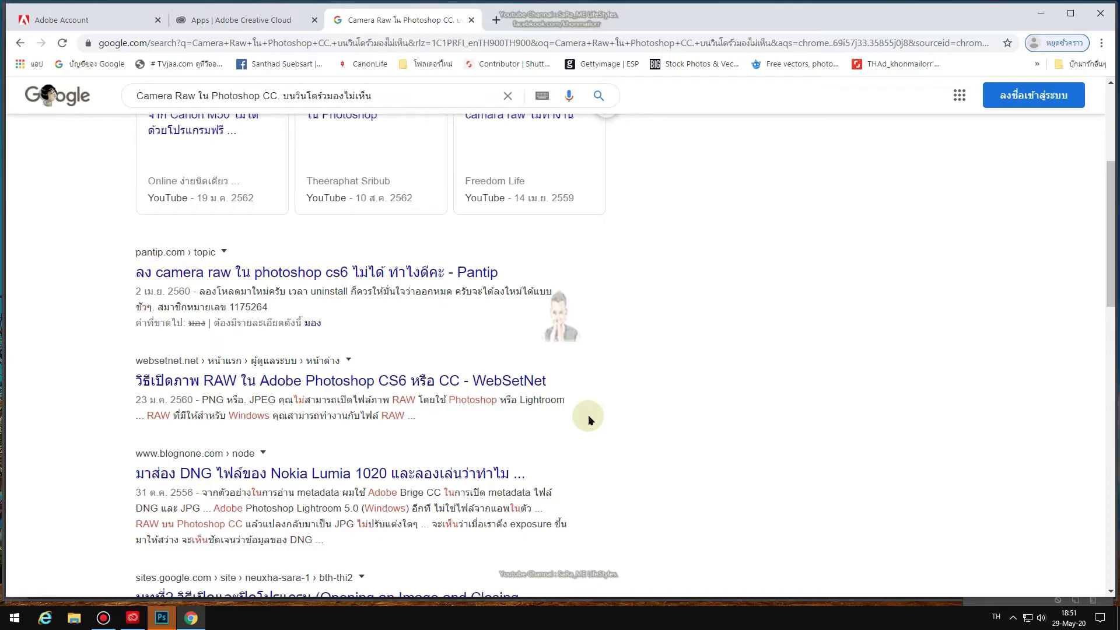
Reopen Adobe's Camera Raw plug-in installer page and jump to the 12.2.1 installer section.
{"action": "scroll", "coordinate": [587, 415], "scroll_direction": "down", "scroll_amount": 4}
{"action": "scroll", "coordinate": [584, 415], "scroll_direction": "down", "scroll_amount": 1}
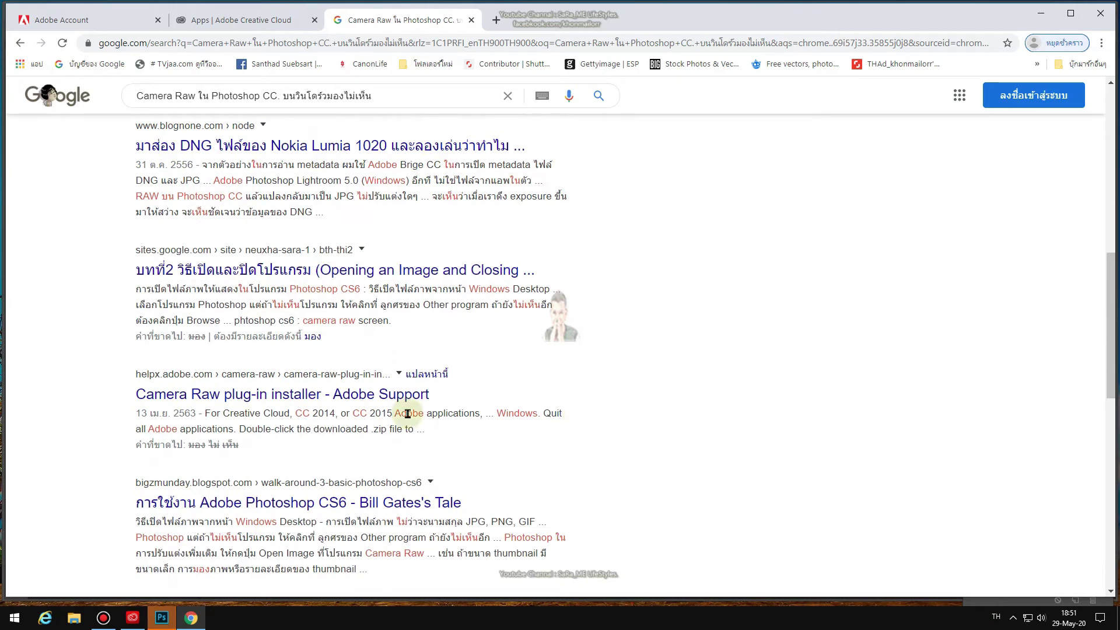
{"action": "left_click", "coordinate": [320, 395]}
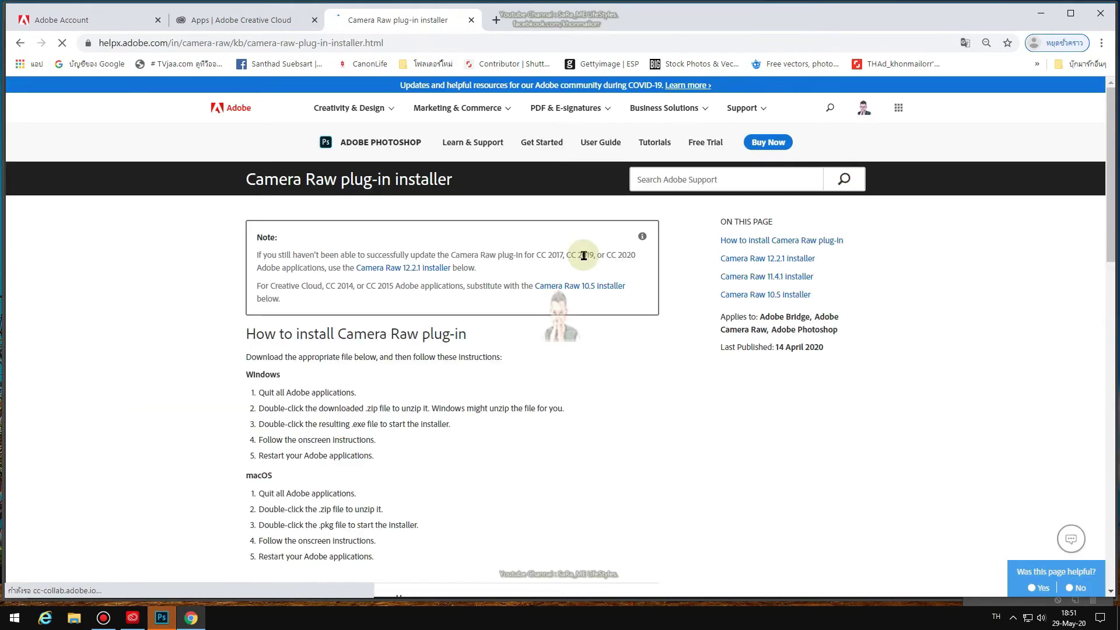
{"action": "scroll", "coordinate": [583, 254], "scroll_direction": "down", "scroll_amount": 5}
{"action": "left_click", "coordinate": [310, 369]}
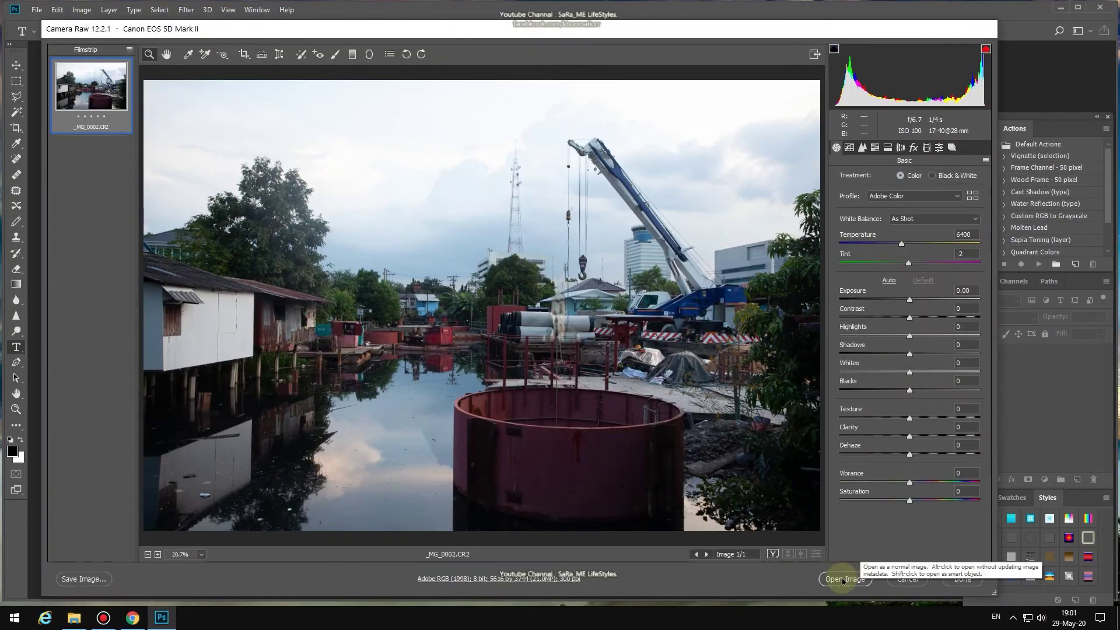
Open _MG_0002.CR2 as an image, confirm Camera Raw Filter exists, shrink its window, check preferences.
{"action": "left_click", "coordinate": [823, 575]}
{"action": "left_click", "coordinate": [186, 10]}
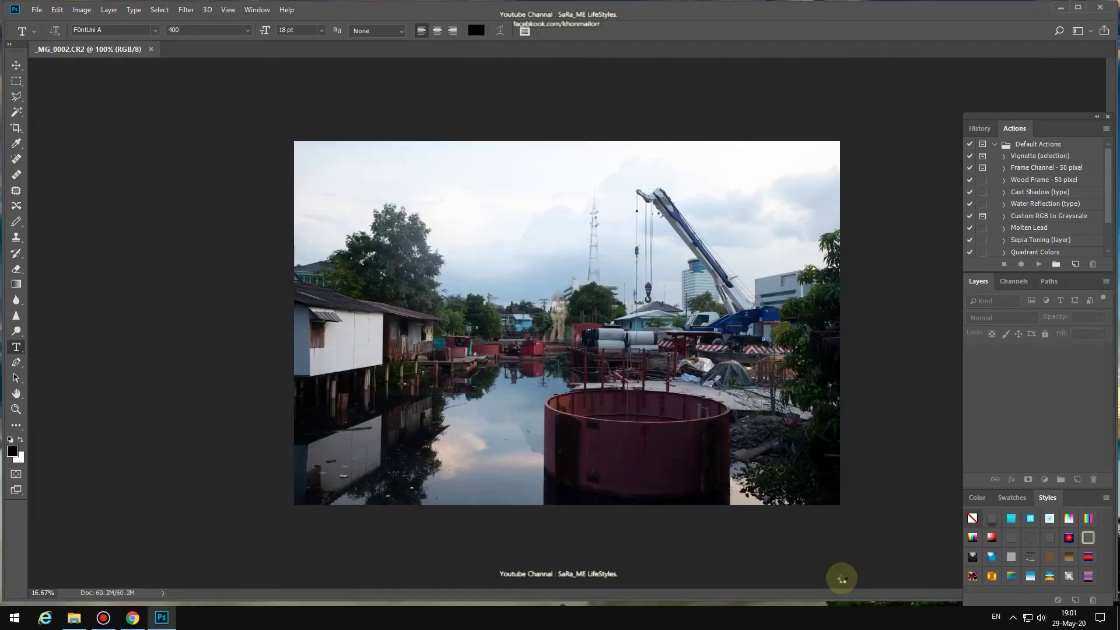
{"action": "left_click_drag", "start_coordinate": [705, 548], "coordinate": [607, 462]}
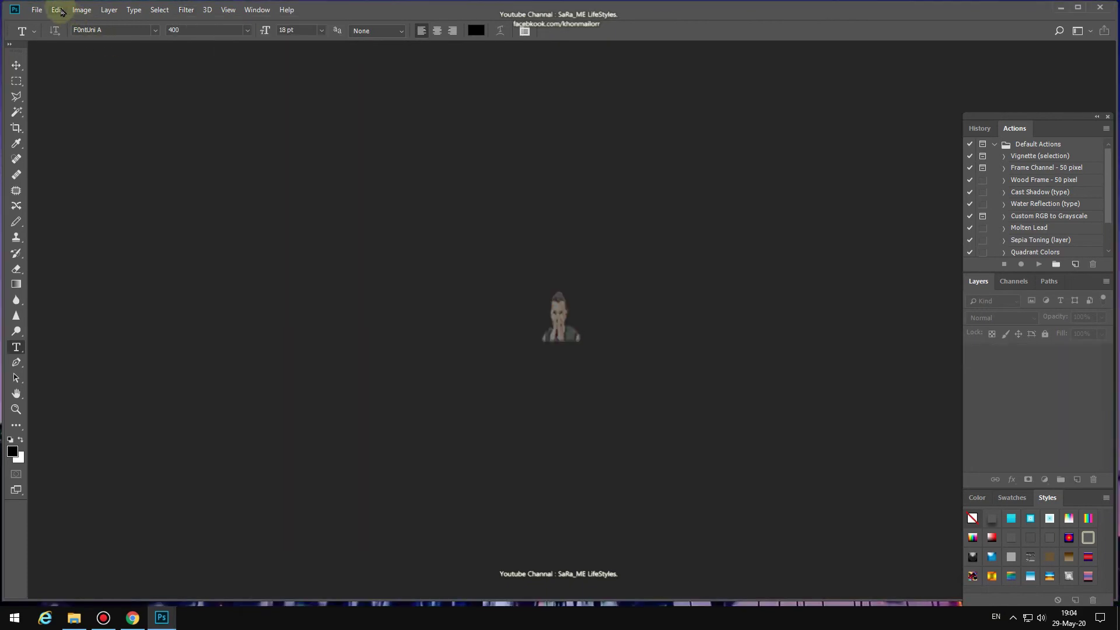
{"action": "left_click", "coordinate": [58, 10]}
{"action": "mouse_move", "coordinate": [81, 512]}
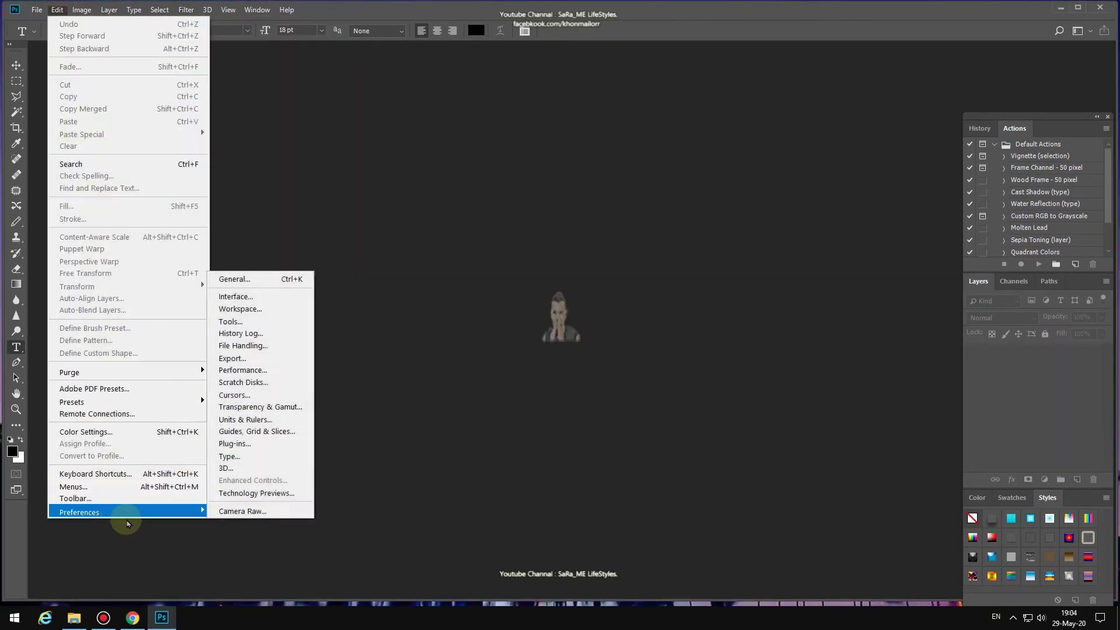
{"action": "left_click", "coordinate": [266, 512]}
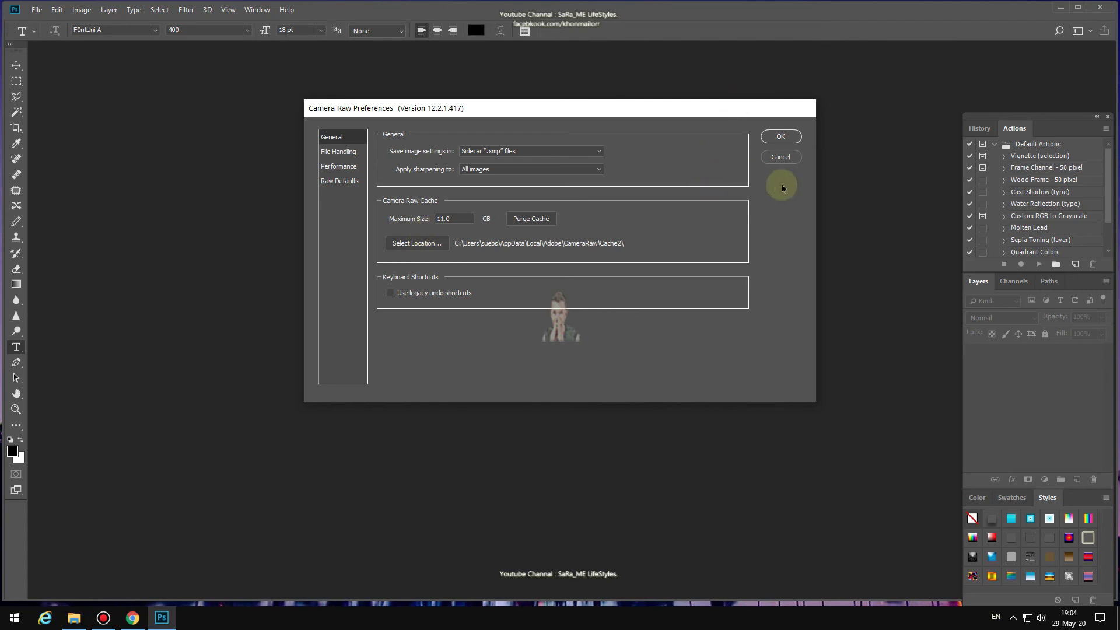
{"action": "left_click", "coordinate": [778, 157]}
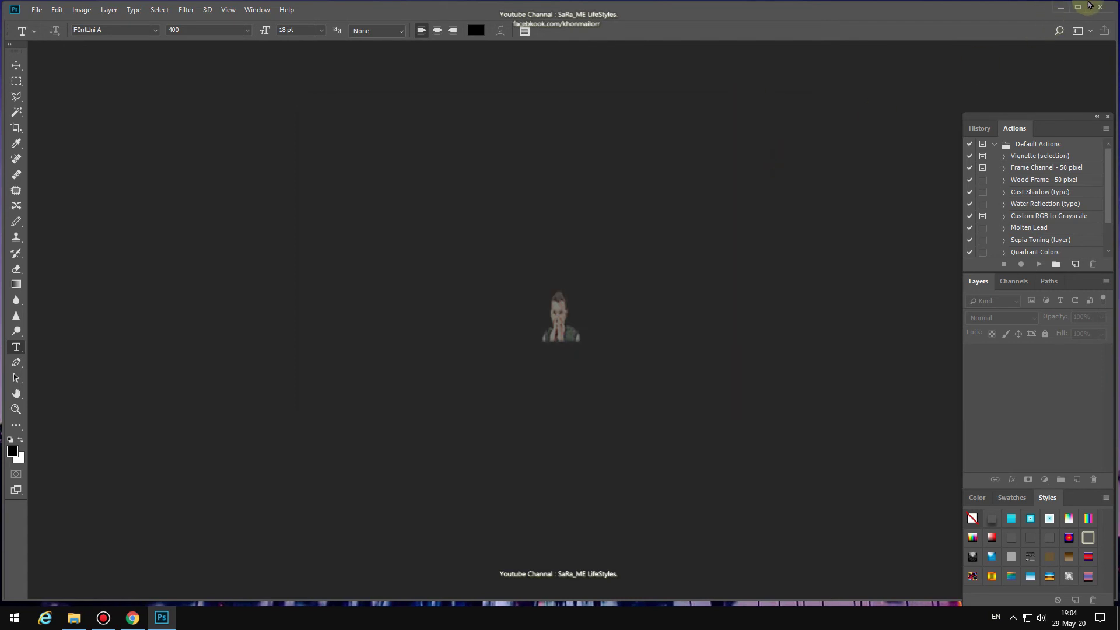
{"action": "left_click", "coordinate": [1097, 8]}
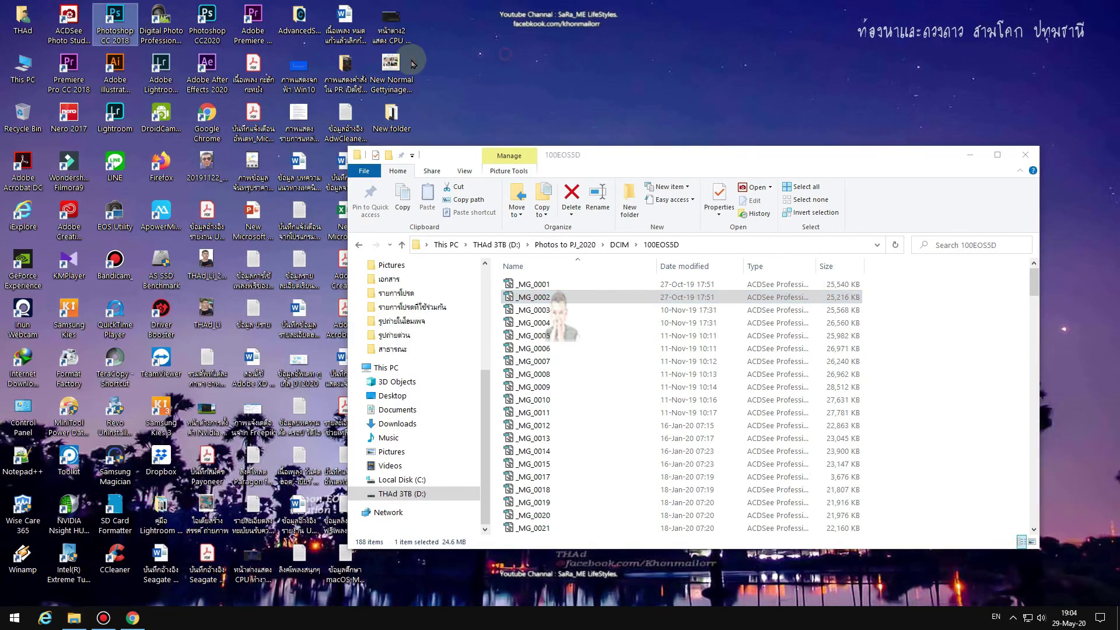